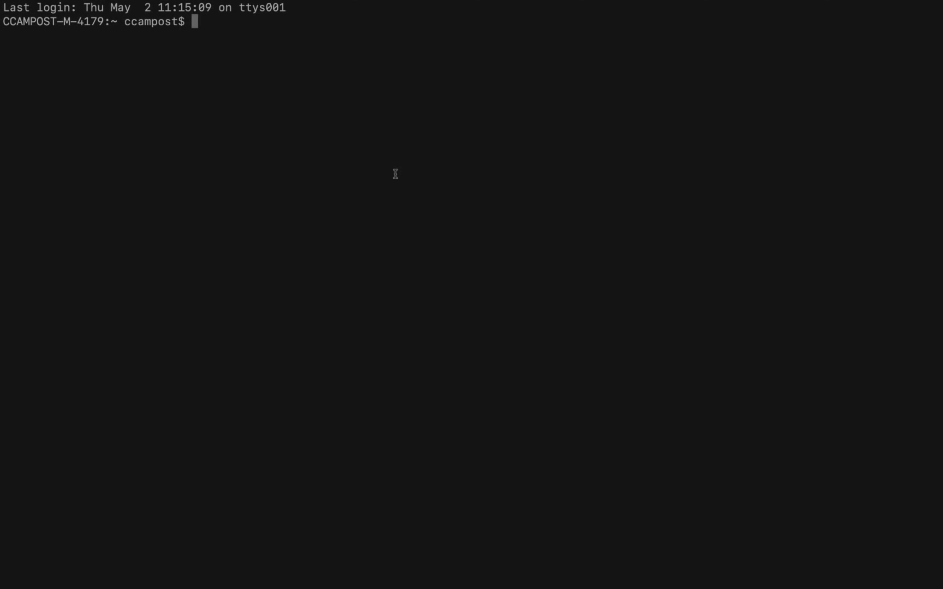
# - Log into the APIC ww-apic.cisco.com as admin and list fabric node versions with show version
pyautogui.write('ssh -l admin ww-a')
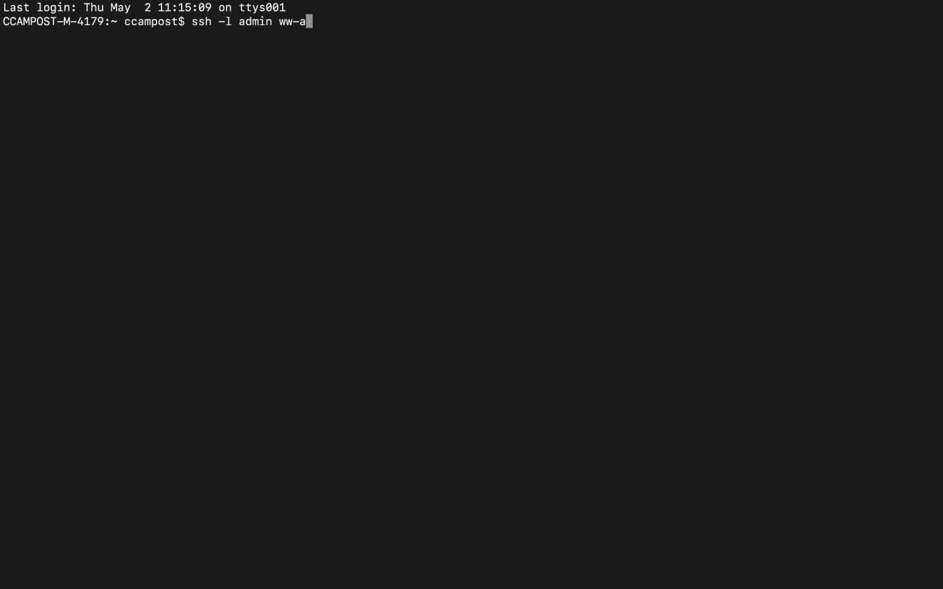
pyautogui.write('pic.cisco.com')
pyautogui.press('Return')
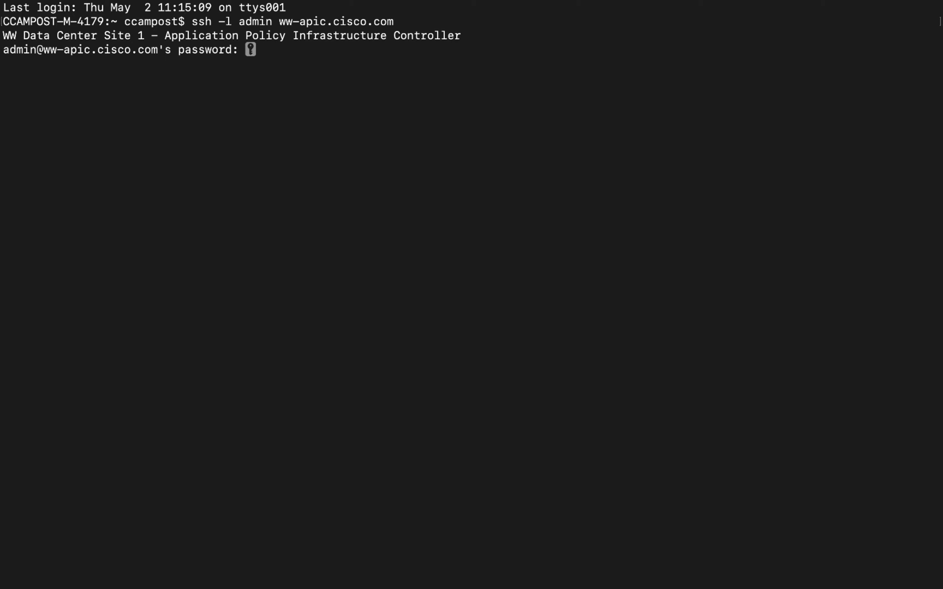
pyautogui.press('Return')
pyautogui.write('show version')
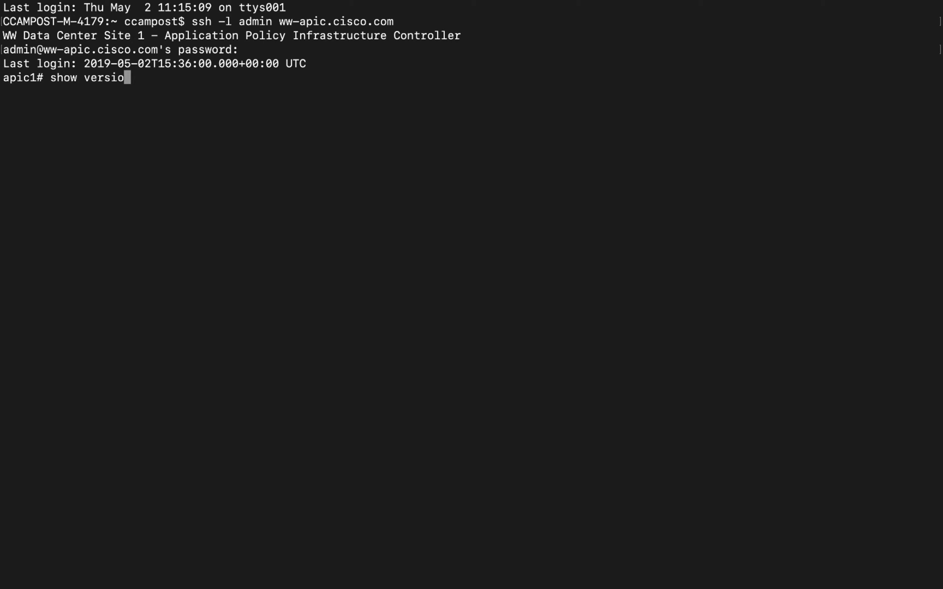
pyautogui.press('Return')
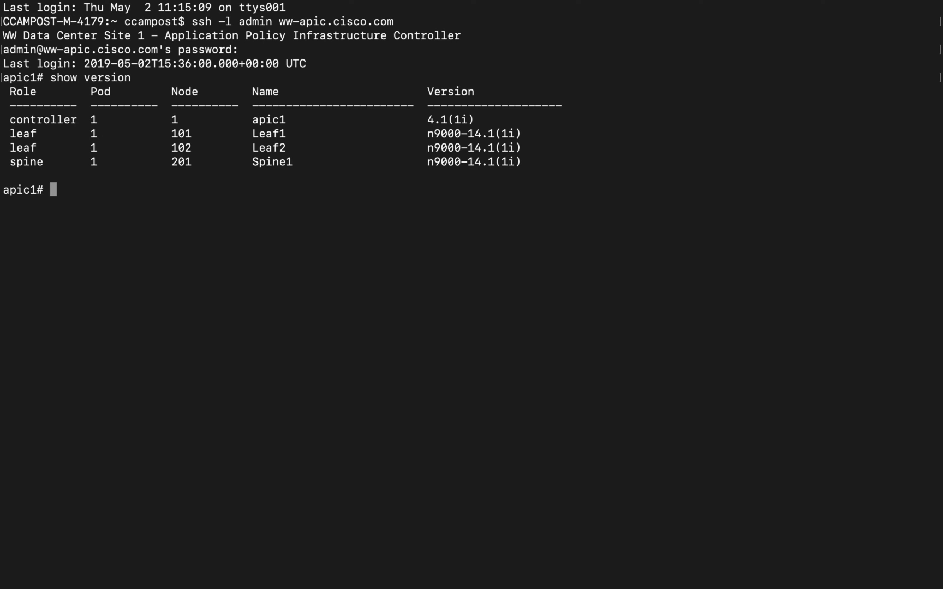
# - SSH to Leaf1, list its CDP neighbours, and exit back to the controller
pyautogui.write('ssh Leaf1')
pyautogui.press('Return')
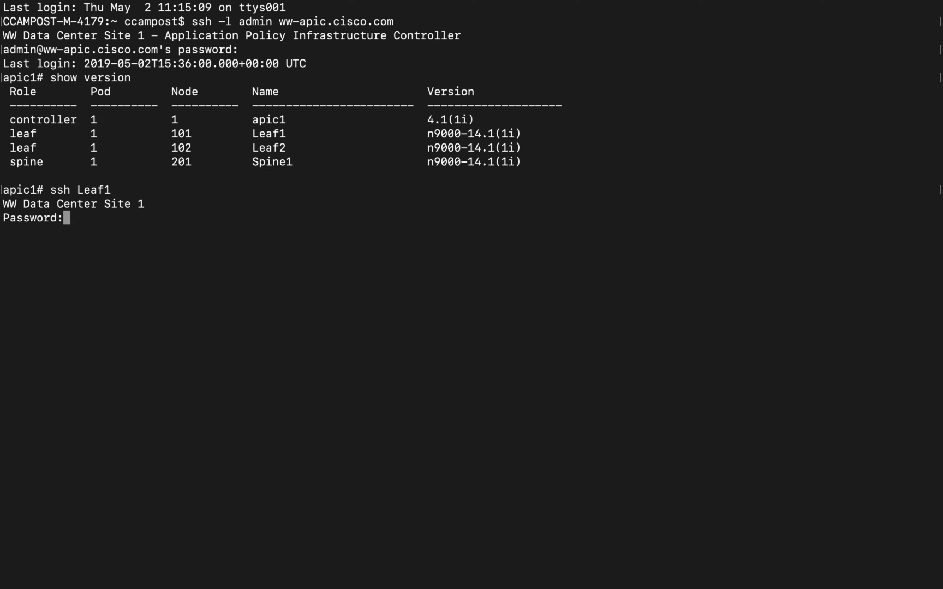
pyautogui.press('Return')
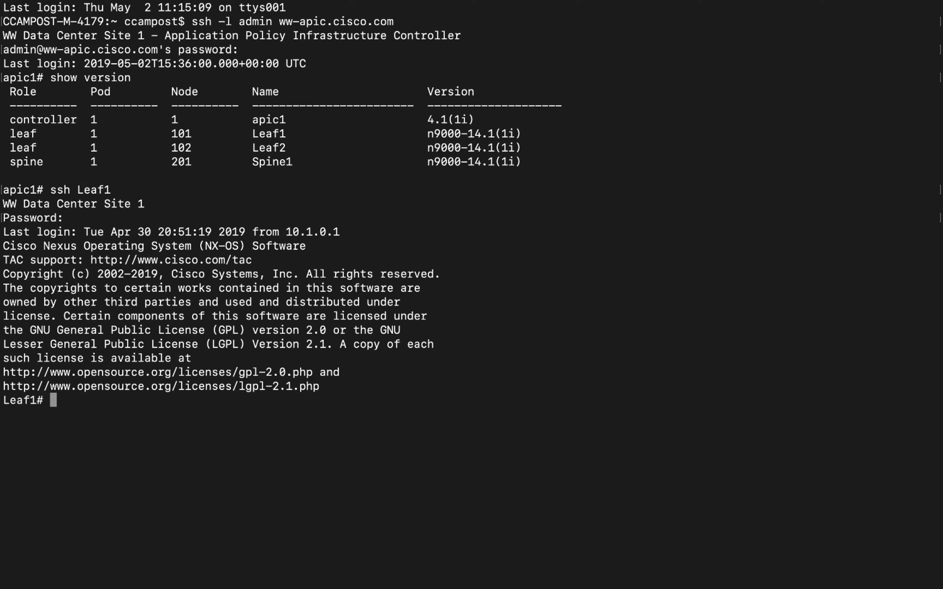
pyautogui.write('show cdp neigh')
pyautogui.press('Return')
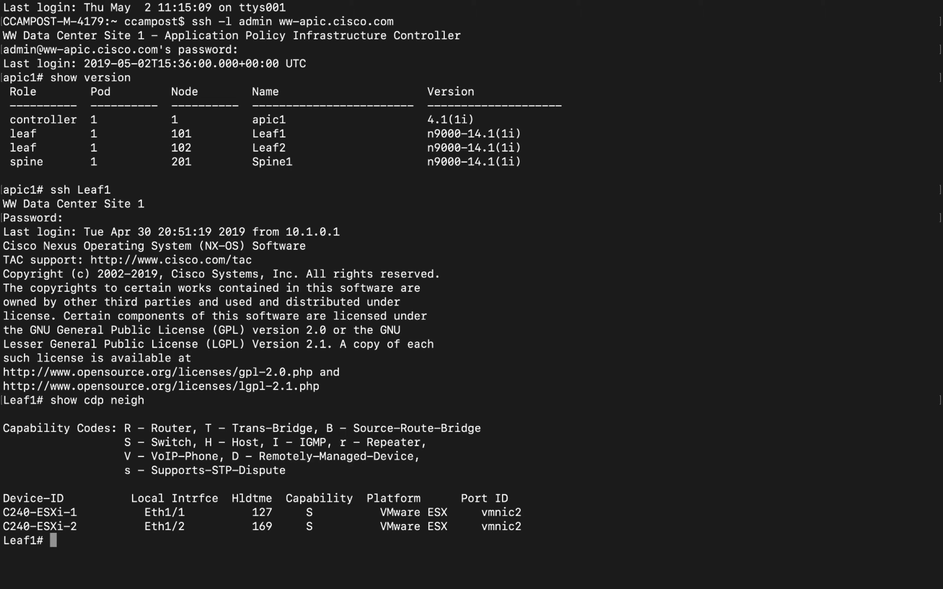
pyautogui.write('exit')
pyautogui.press('Return')
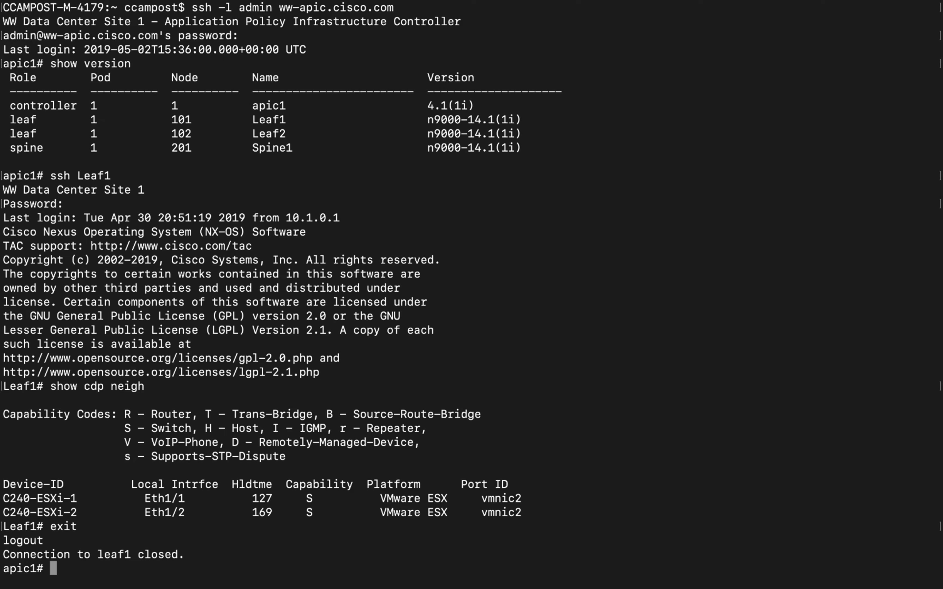
# - Connect to Leaf1 with attach Leaf1, rerun show cdp neigh, and exit
pyautogui.write('attach Leaf1')
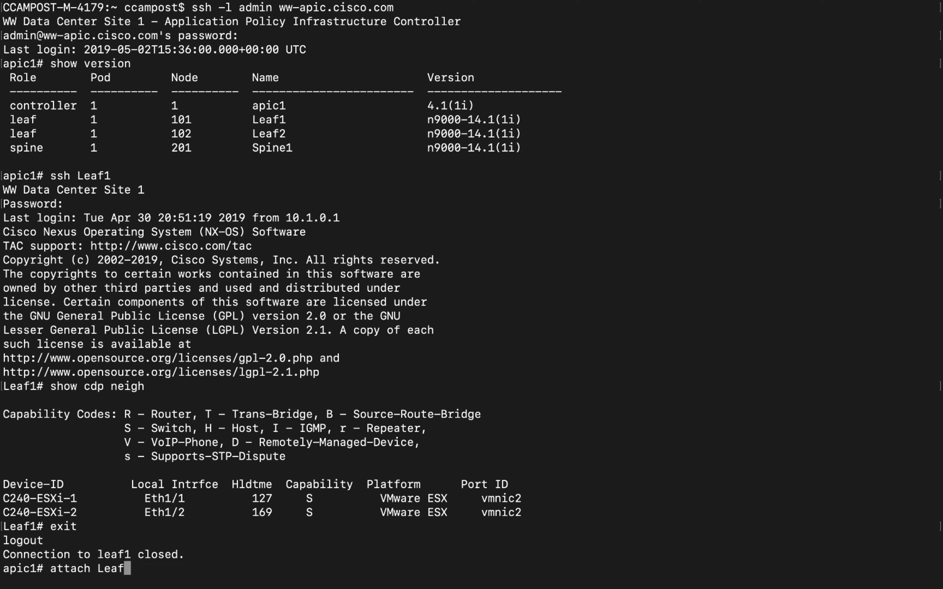
pyautogui.press('Return')
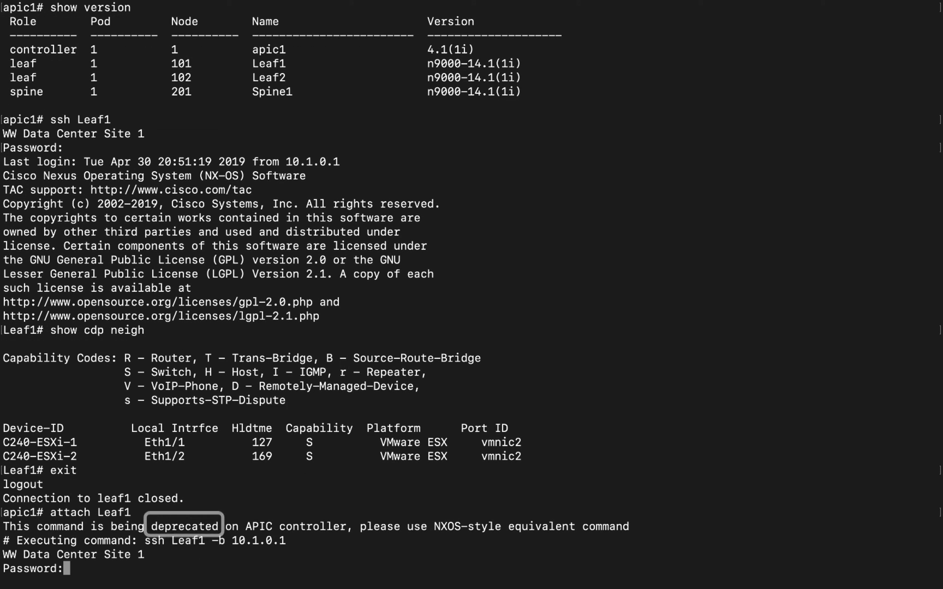
pyautogui.press('Return')
pyautogui.press('Return')
pyautogui.write('sh cdp neigh')
pyautogui.press('Return')
pyautogui.write('show cdp neigh')
pyautogui.press('Return')
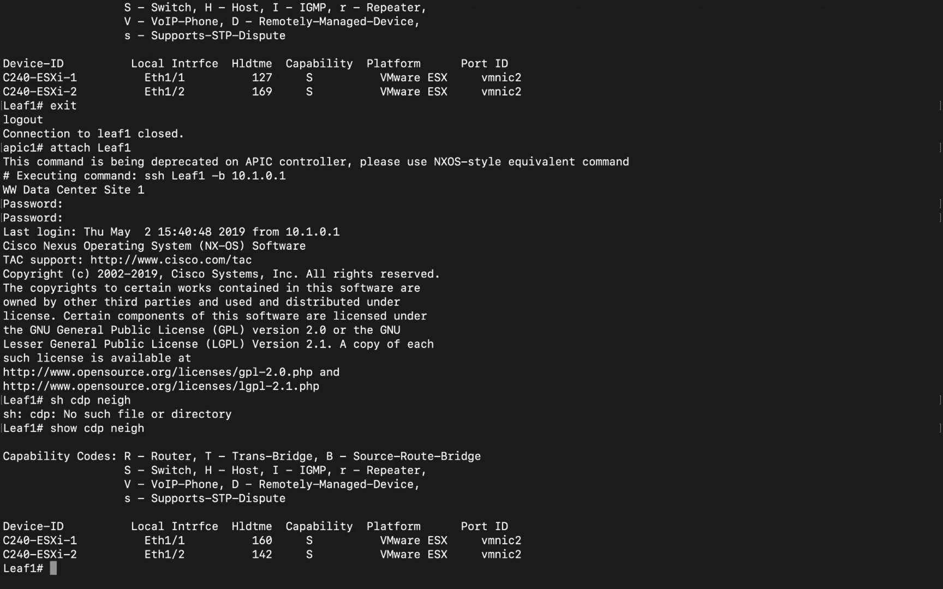
pyautogui.write('exit')
pyautogui.press('Return')
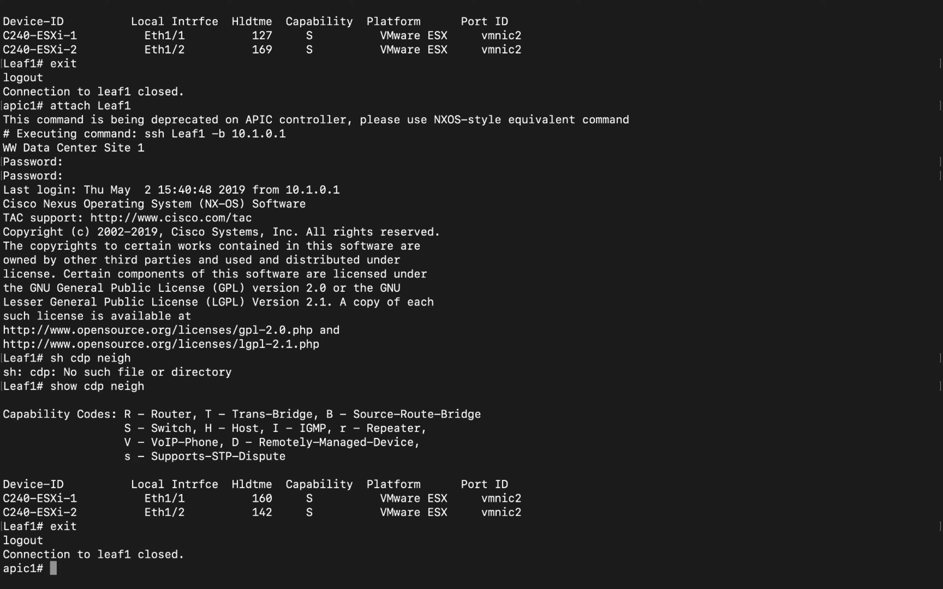
# - Show the controller cluster details with acidiag avread and the fabric node list with acidiag fnvread
pyautogui.write('acidiag avrea')
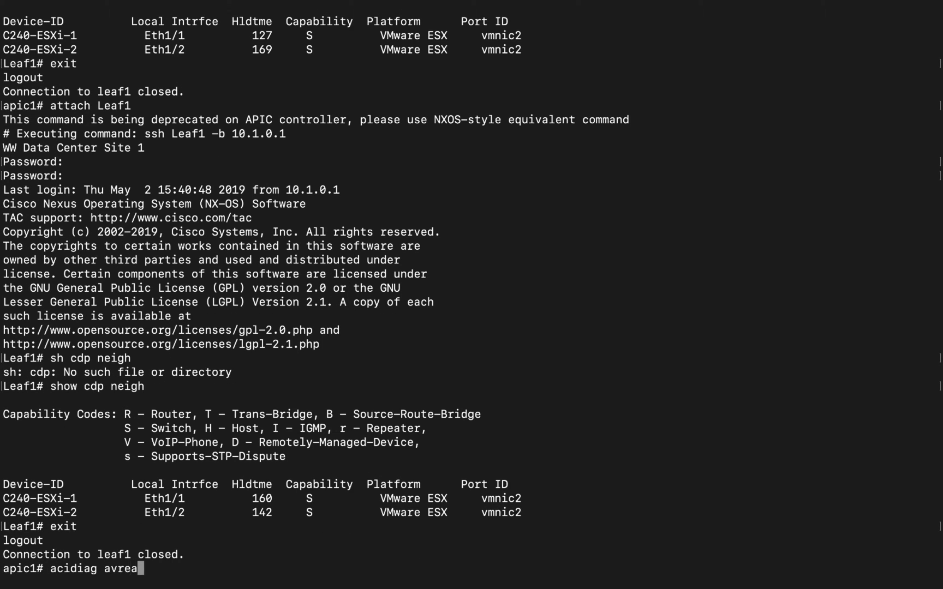
pyautogui.write('d')
pyautogui.press('Return')
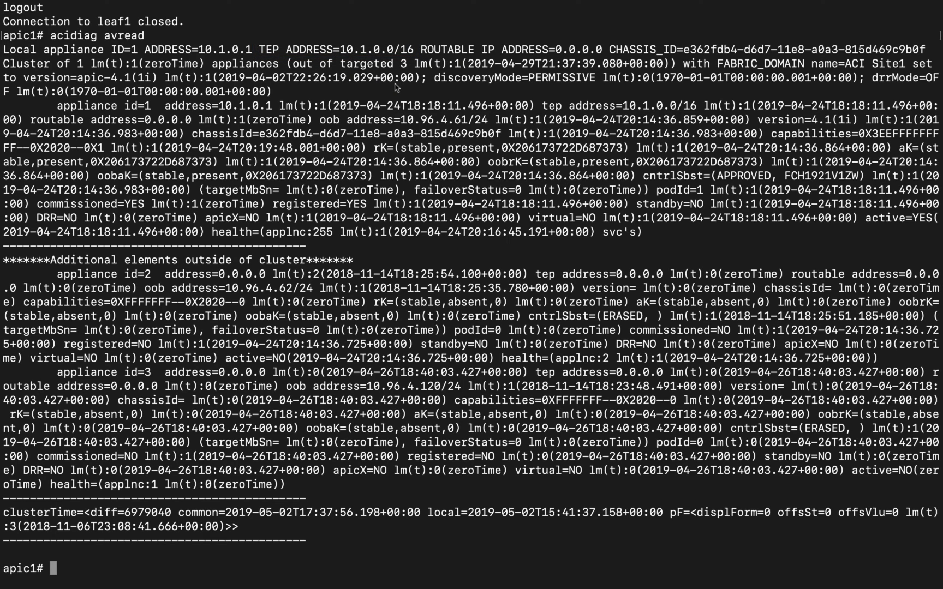
pyautogui.write('acidiag fnvread')
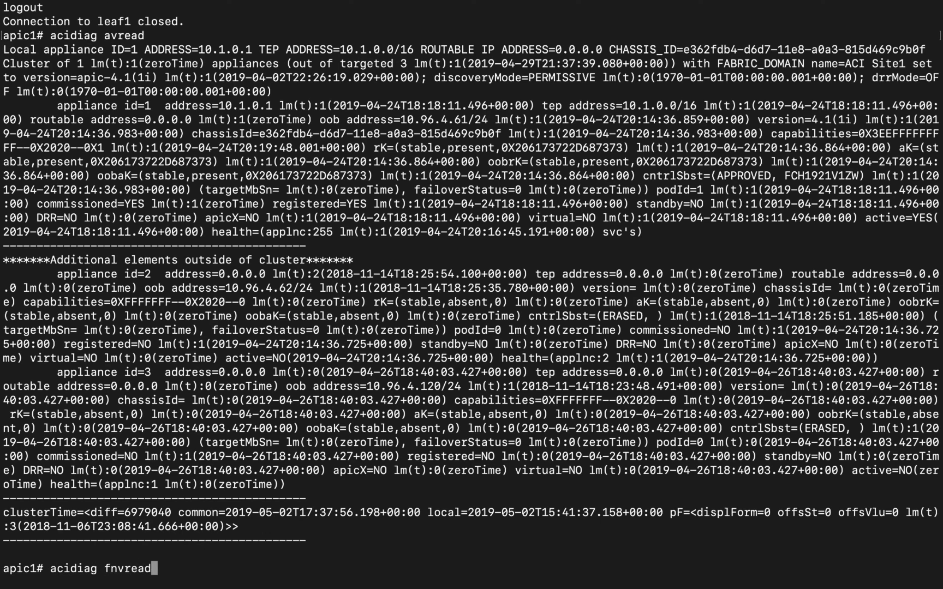
pyautogui.press('Return')
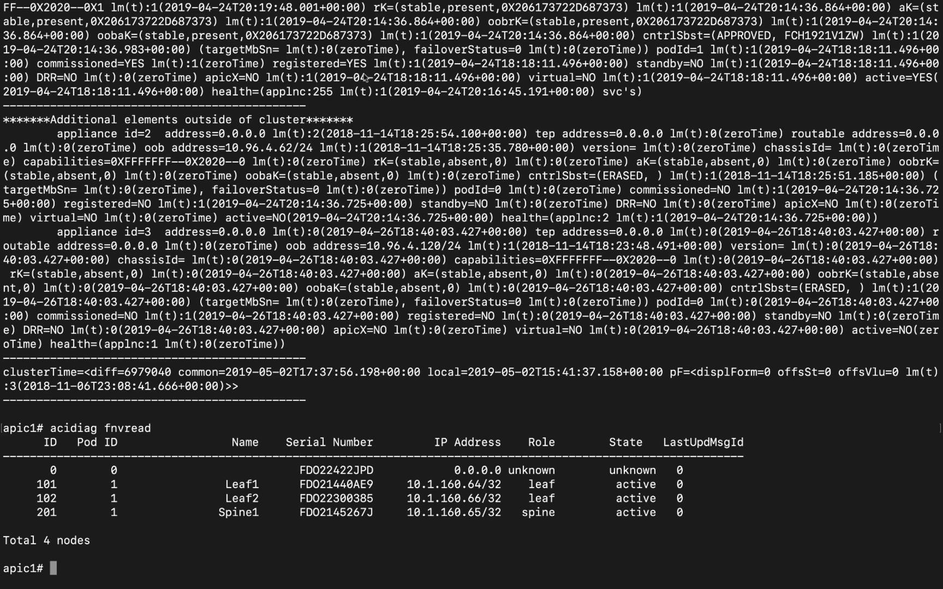
# - SSH into Leaf1 at 10.1.160.64 using the IP copied from the node table
pyautogui.write('ssh')
pyautogui.moveTo(407, 484); pyautogui.dragTo(466, 485)
pyautogui.press('super+c')
pyautogui.rightClick(466, 486)
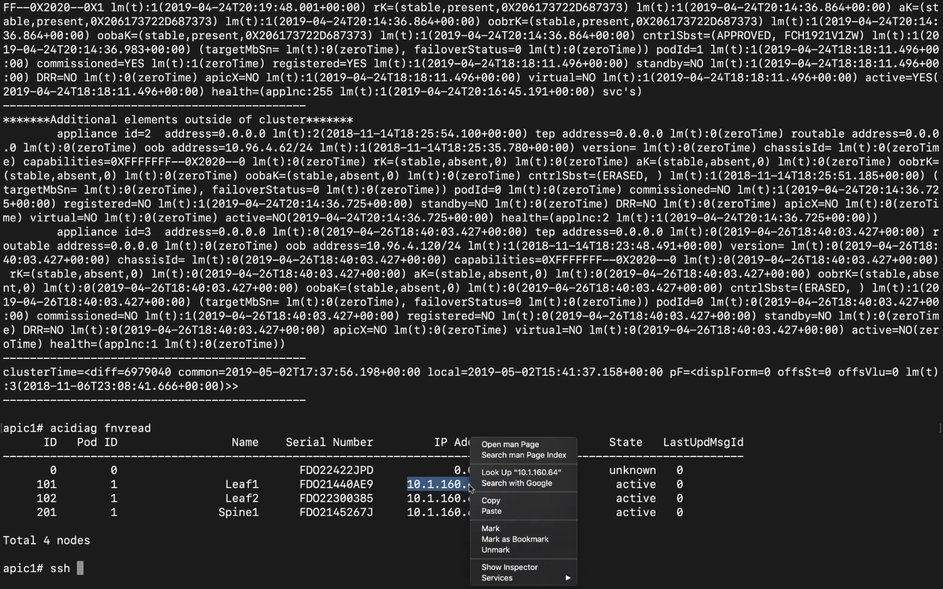
pyautogui.click(491, 497)
pyautogui.rightClick(82, 568)
pyautogui.click(104, 518)
pyautogui.press('Return')
pyautogui.press('Return')
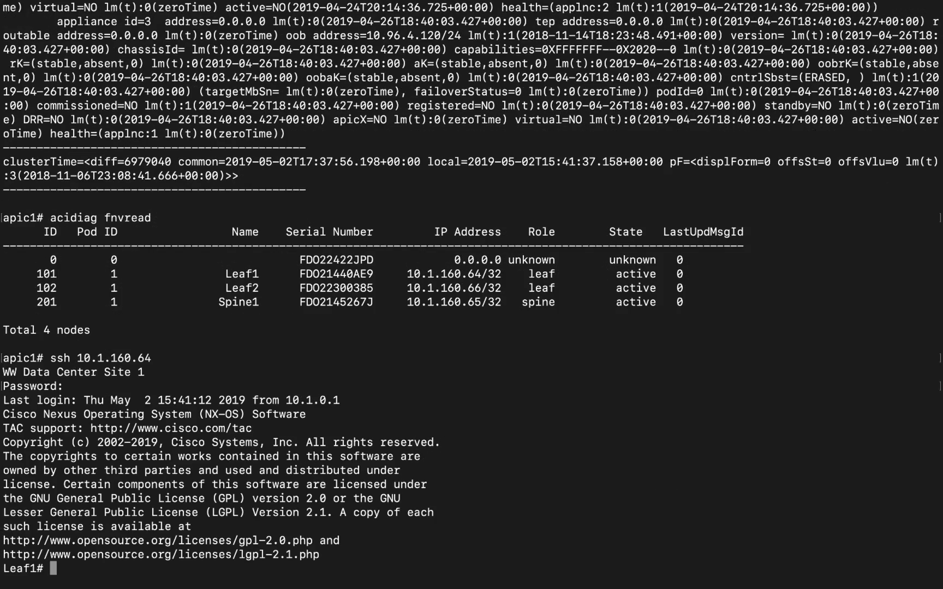
pyautogui.write('show cdp neigh')
pyautogui.press('Return')
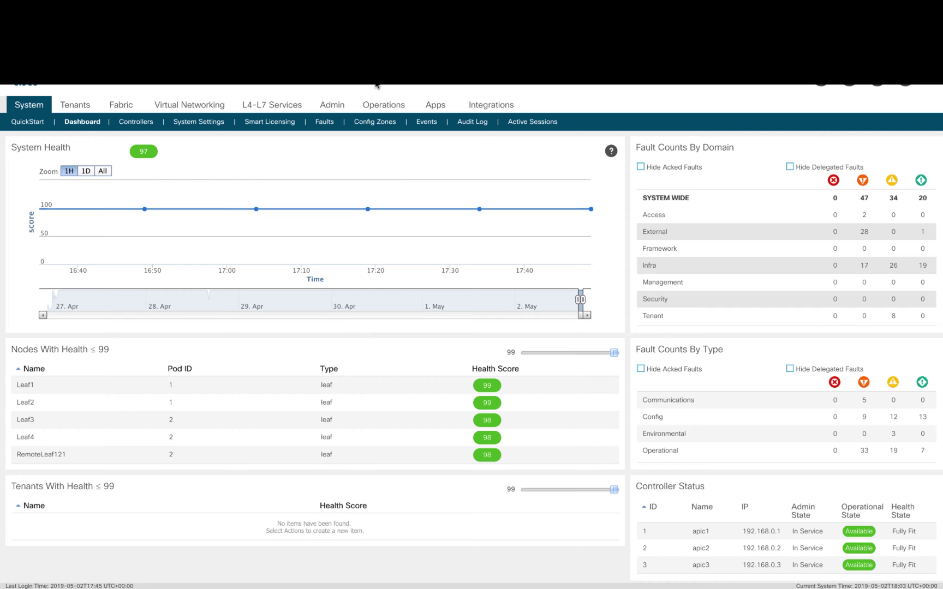
# - Under Tenants, open mgmt Quick Start's Out-of-Band Management Access and launch Configure Out-of-Band
pyautogui.click(75, 108)
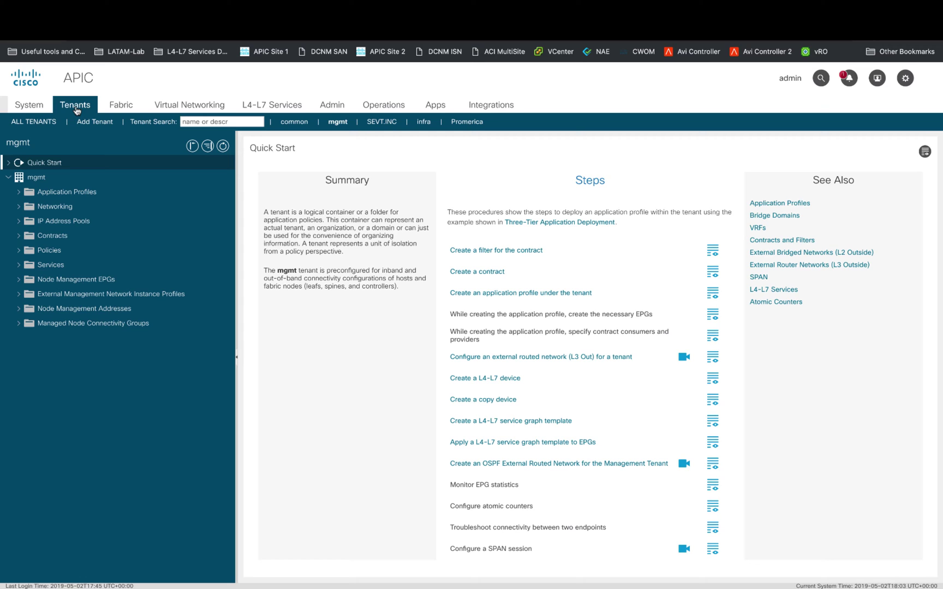
pyautogui.click(41, 162)
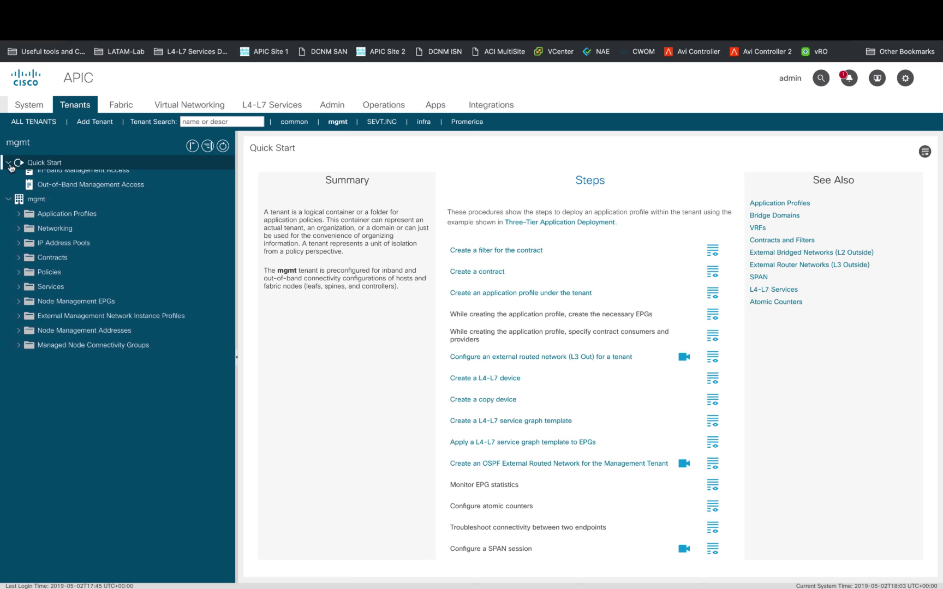
pyautogui.click(76, 192)
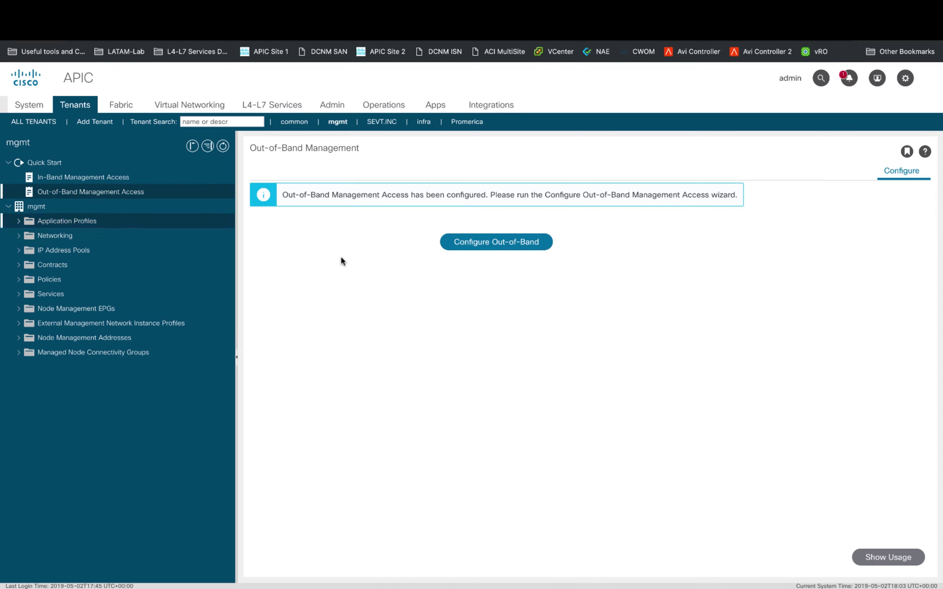
pyautogui.click(496, 246)
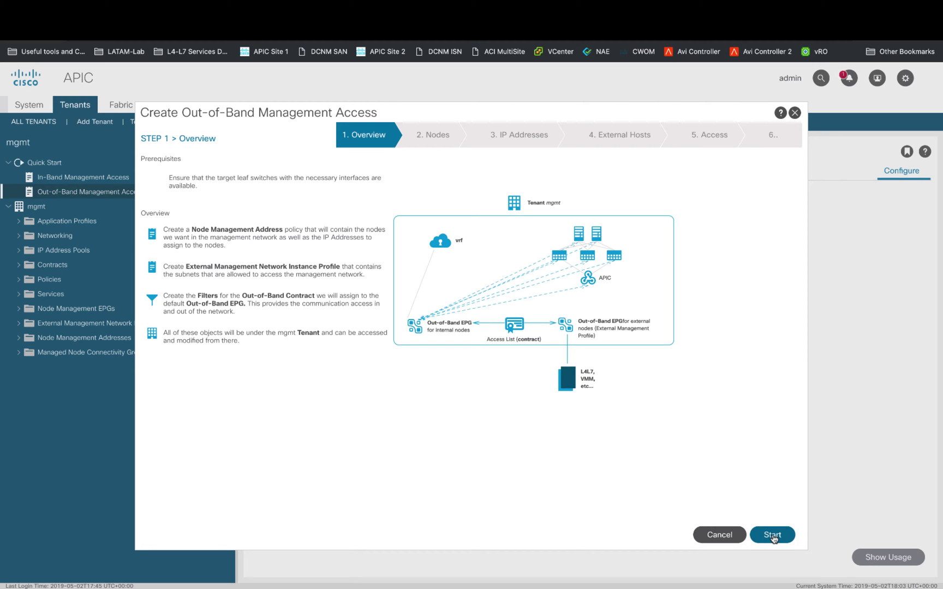
# - Select all nodes except apic1, apic2 and apic3, then advance to the IP Addresses step
pyautogui.click(772, 536)
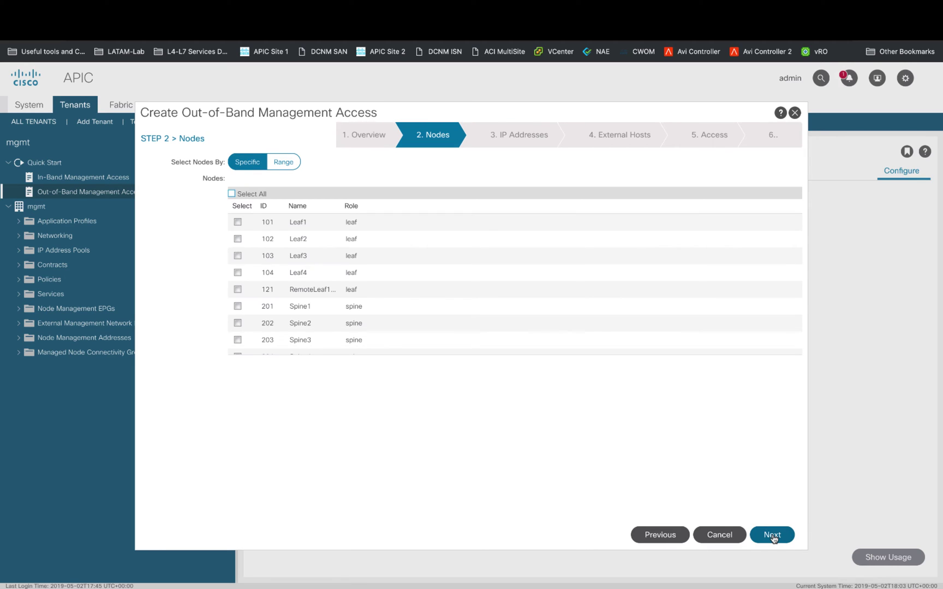
pyautogui.click(232, 193)
pyautogui.scroll(-3, 296, 272)
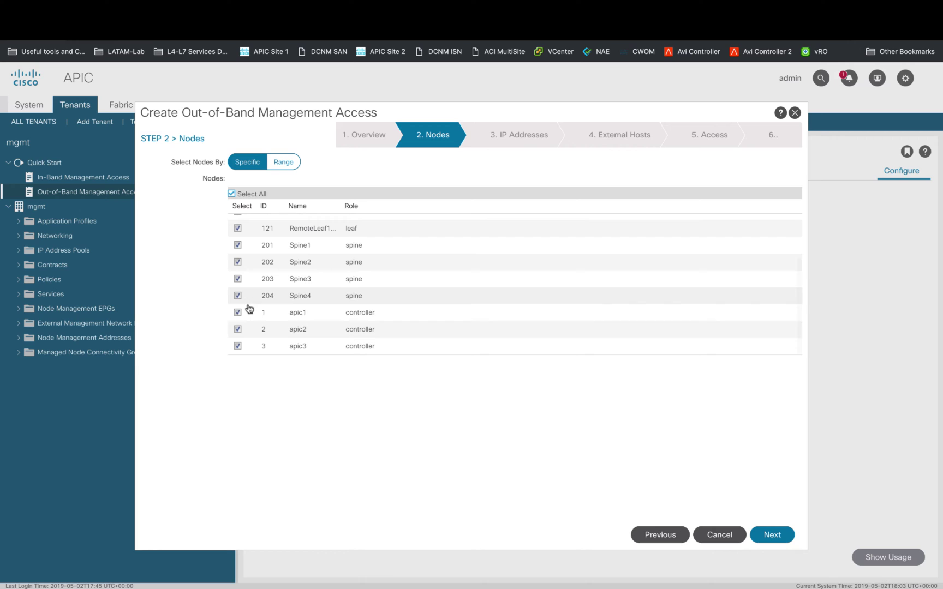
pyautogui.click(239, 313)
pyautogui.click(238, 329)
pyautogui.click(238, 346)
pyautogui.click(775, 536)
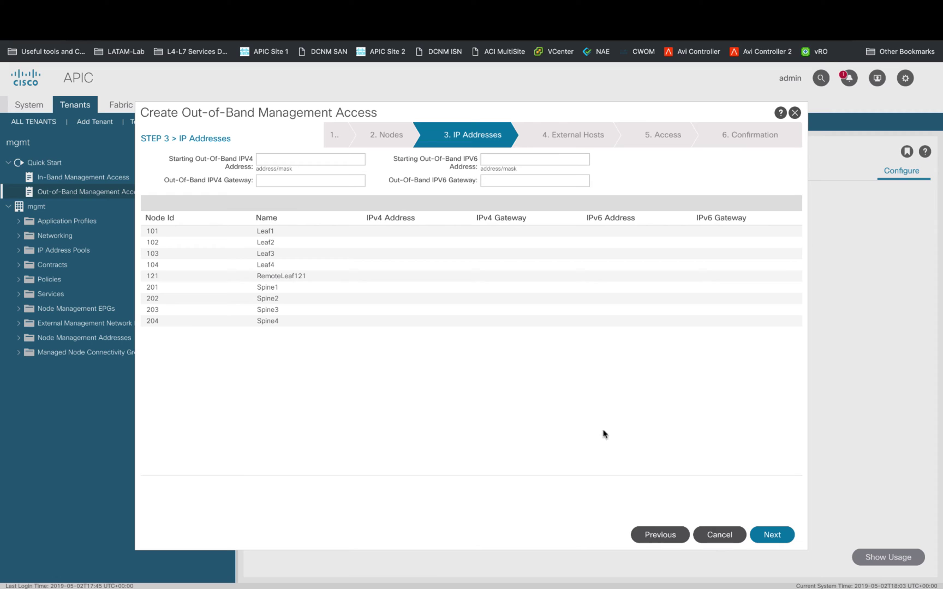
# - Set the out-of-band starting address 10.96.5.92/24 with gateway 10.96.5.1
pyautogui.click(311, 158)
pyautogui.write('10.')
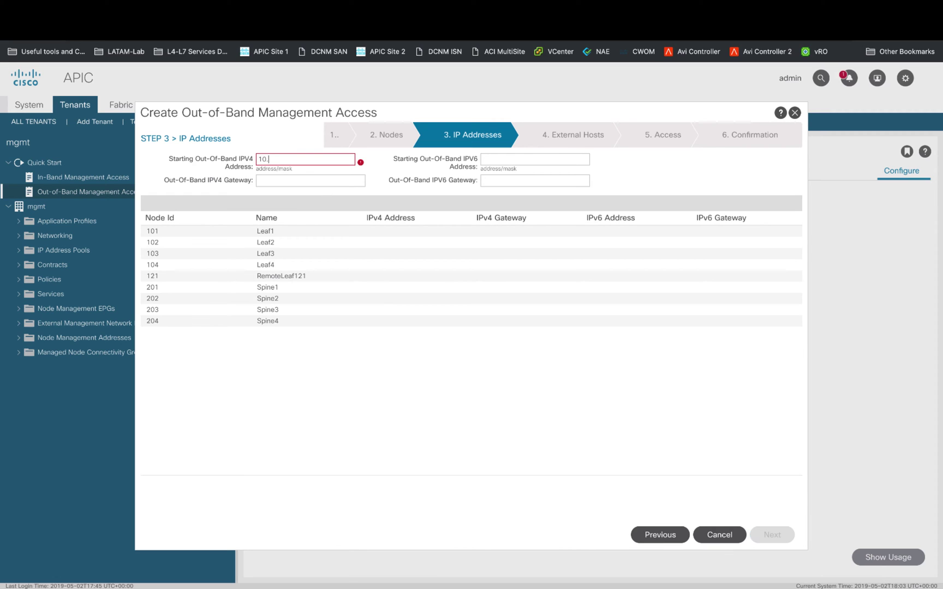
pyautogui.write('96.5.92/24')
pyautogui.click(311, 180)
pyautogui.write('10')
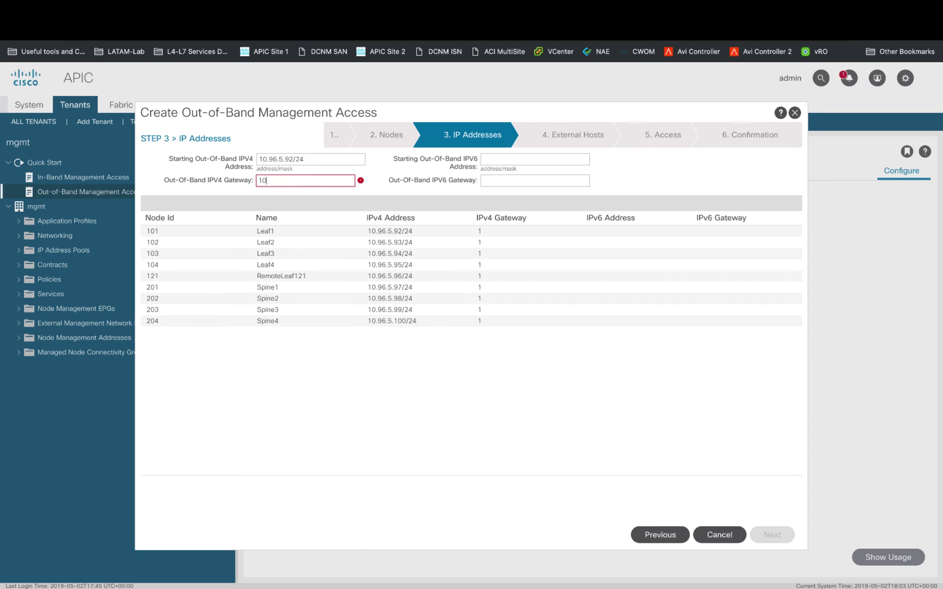
pyautogui.write('.96.5.1')
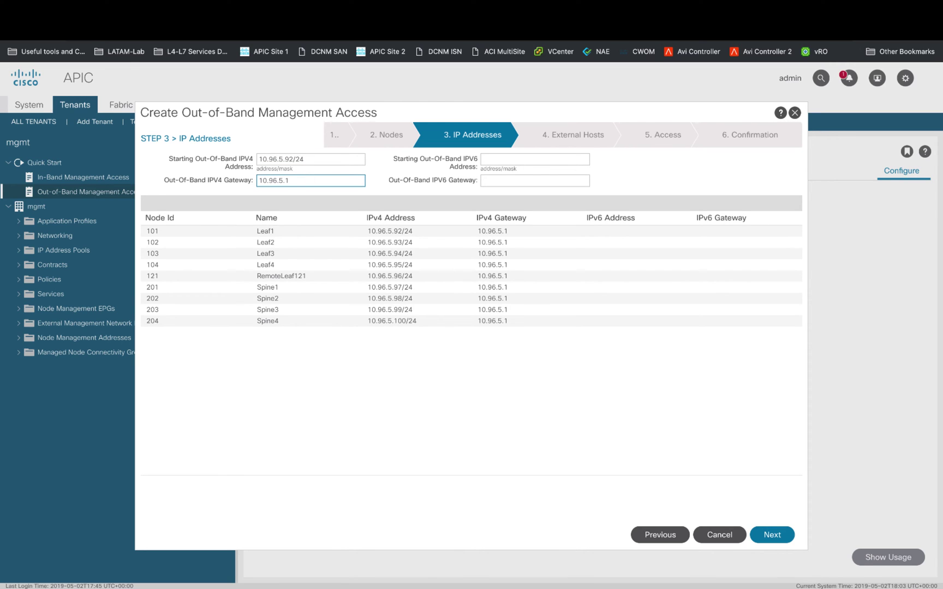
pyautogui.click(772, 536)
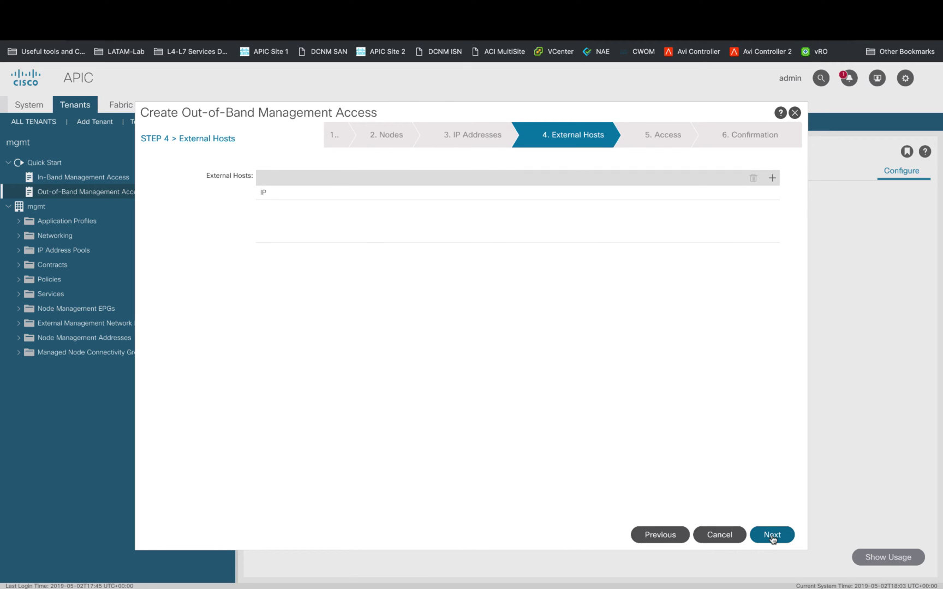
# - Add external host 0.0.0.0/0 and an unspecified access filter, then finish the wizard
pyautogui.click(772, 178)
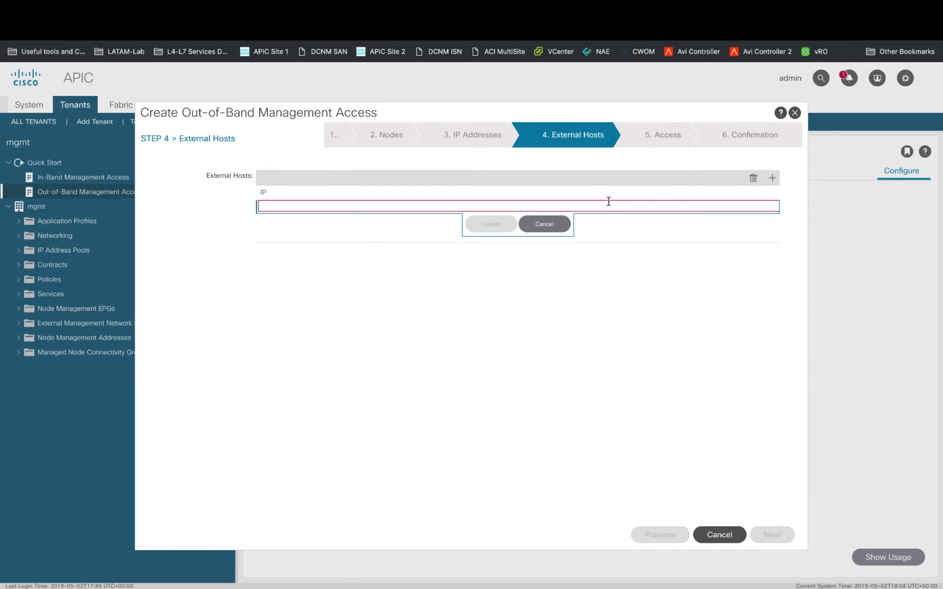
pyautogui.write('0.0.0.0/0')
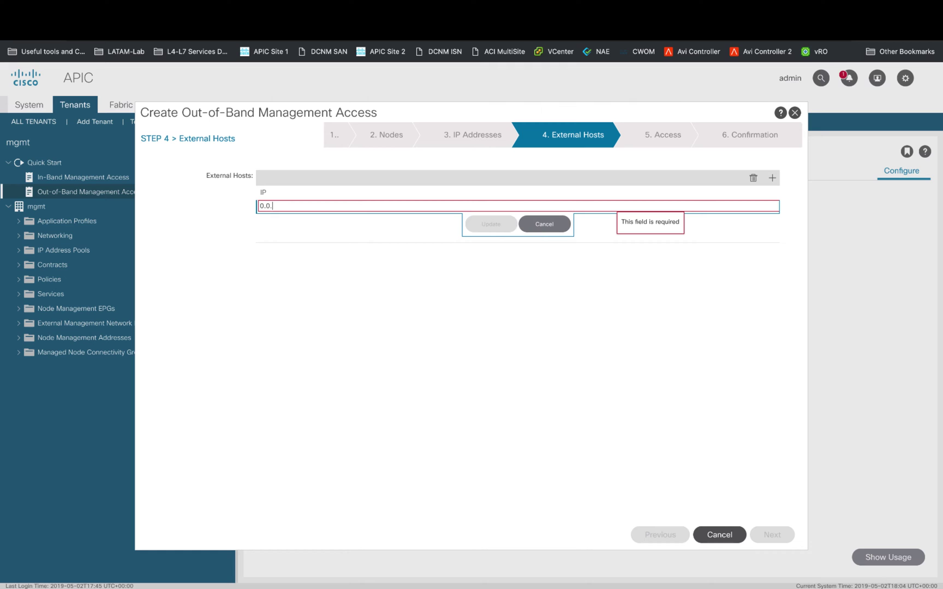
pyautogui.click(491, 225)
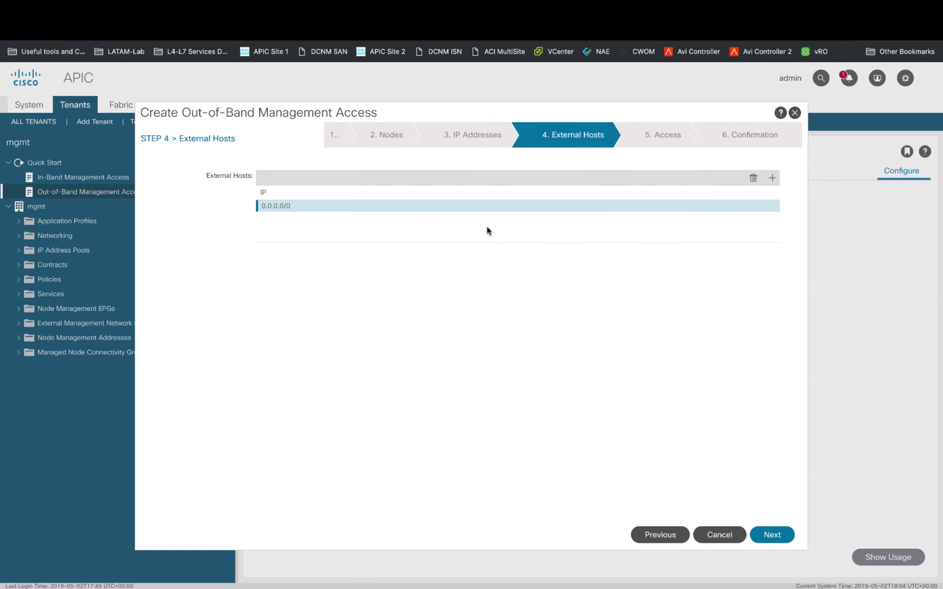
pyautogui.click(771, 536)
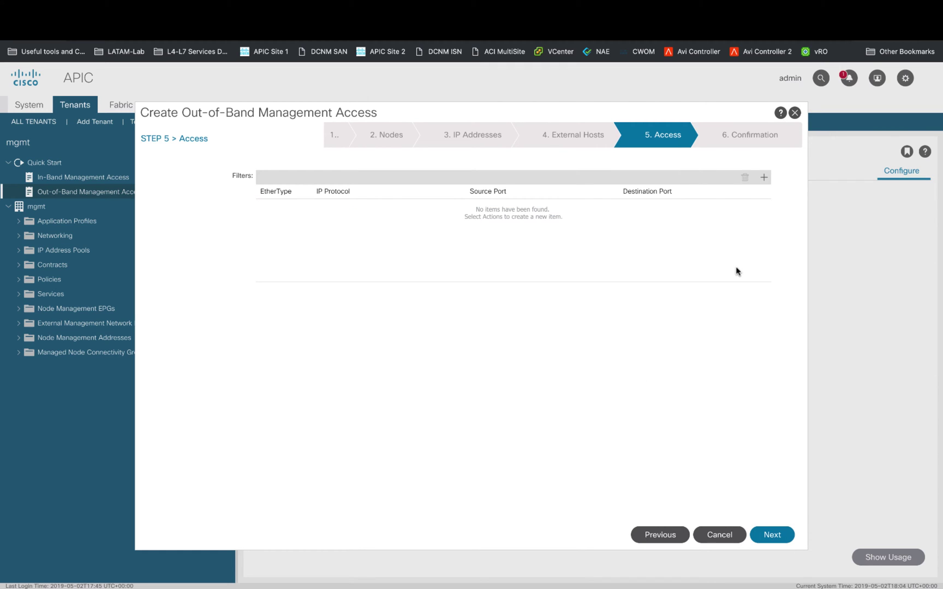
pyautogui.click(763, 178)
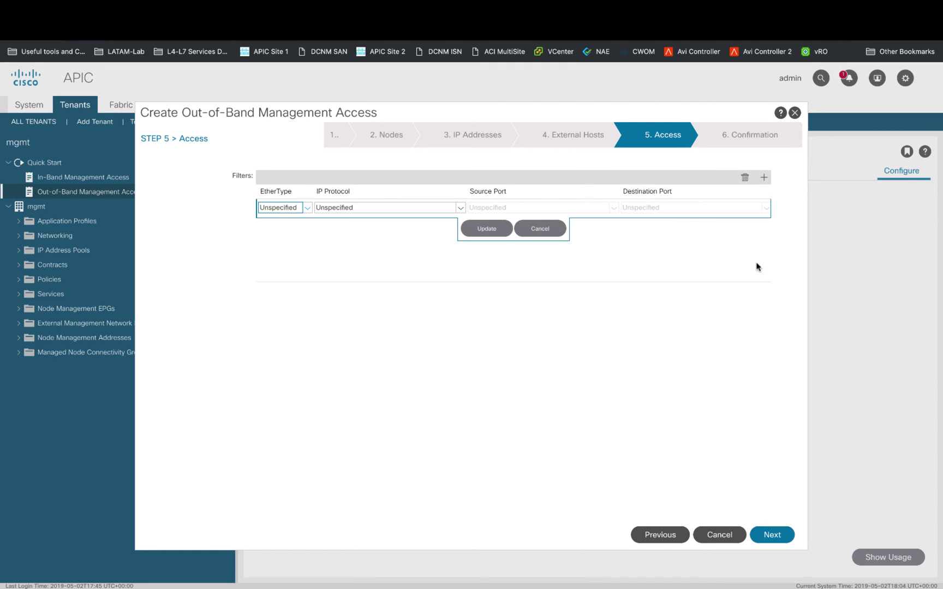
pyautogui.click(498, 230)
pyautogui.click(766, 536)
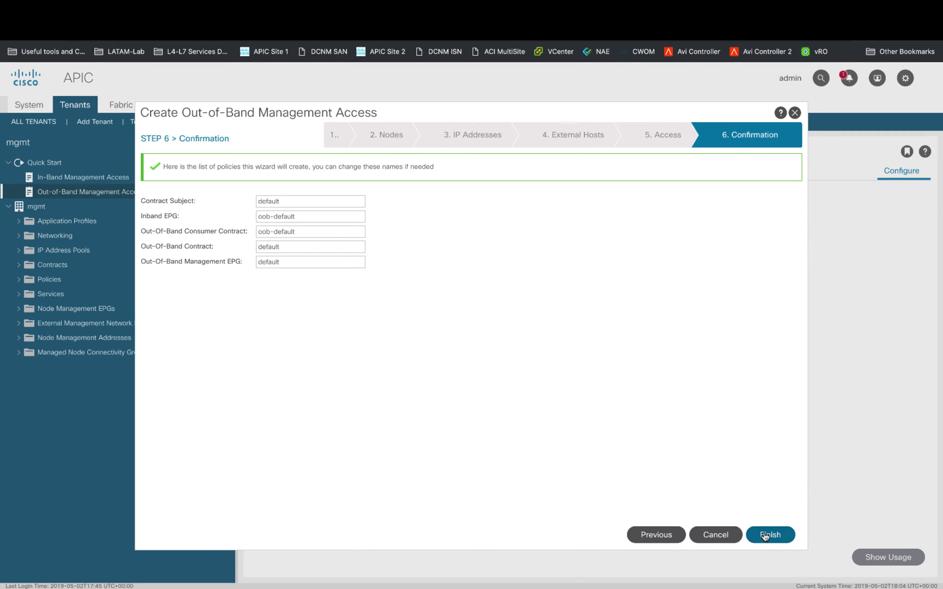
pyautogui.click(766, 536)
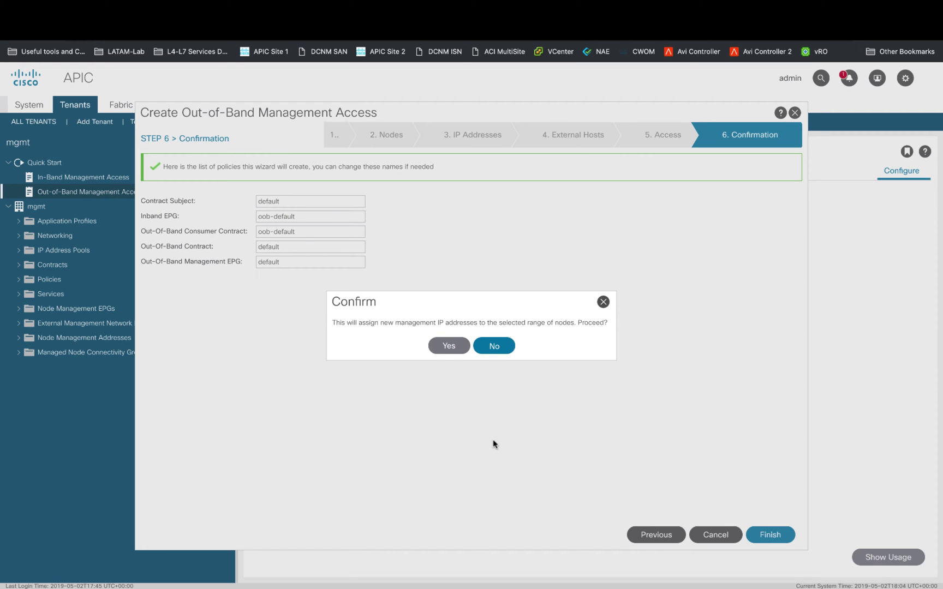
# - Confirm the address assignment and copy node-101's address 10.96.5.92
pyautogui.click(448, 346)
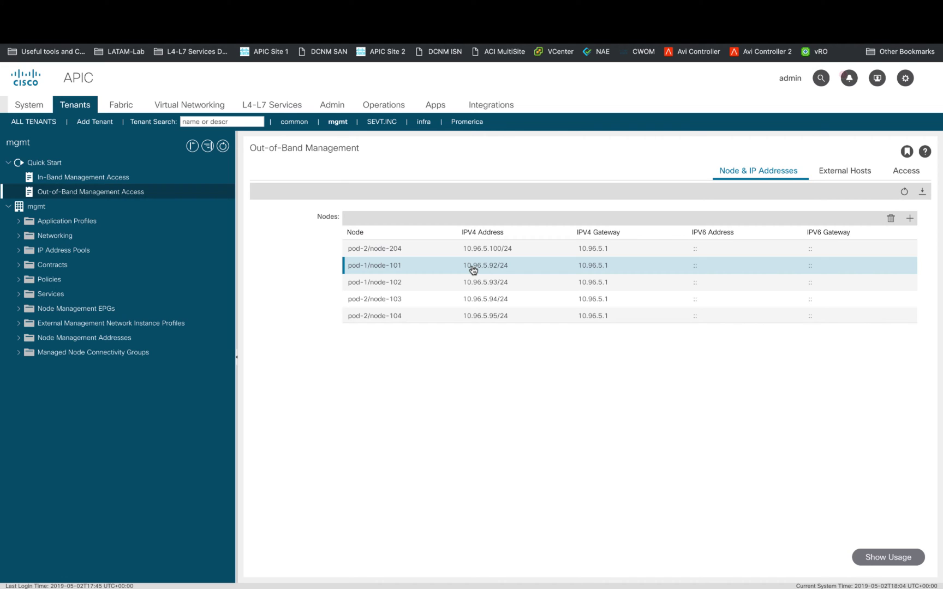
pyautogui.doubleClick(472, 270)
pyautogui.moveTo(460, 265); pyautogui.dragTo(493, 265)
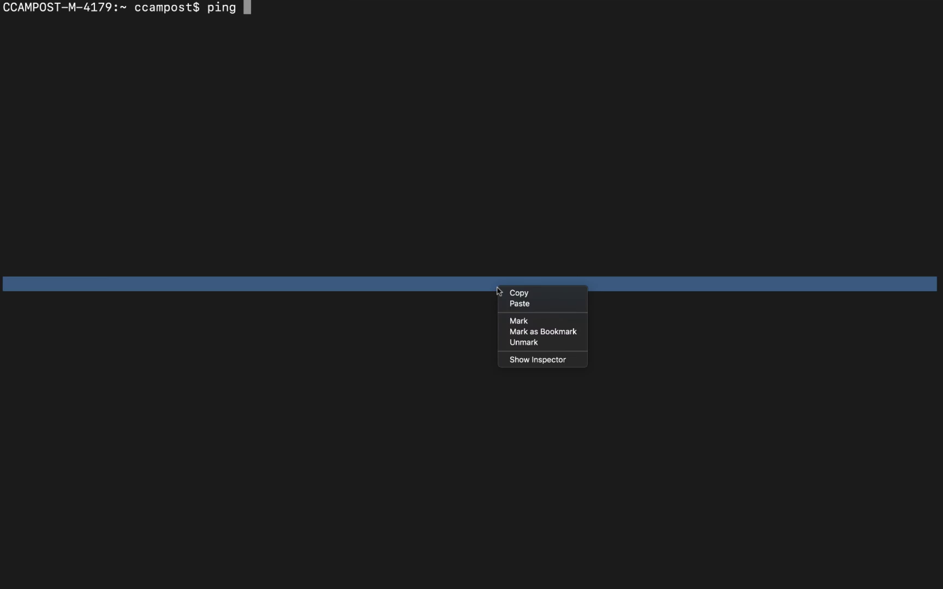
# - Ping 10.96.5.92, then SSH into it as admin and log in
pyautogui.click(513, 304)
pyautogui.press('Return')
pyautogui.hotkey('ctrl', 'c')
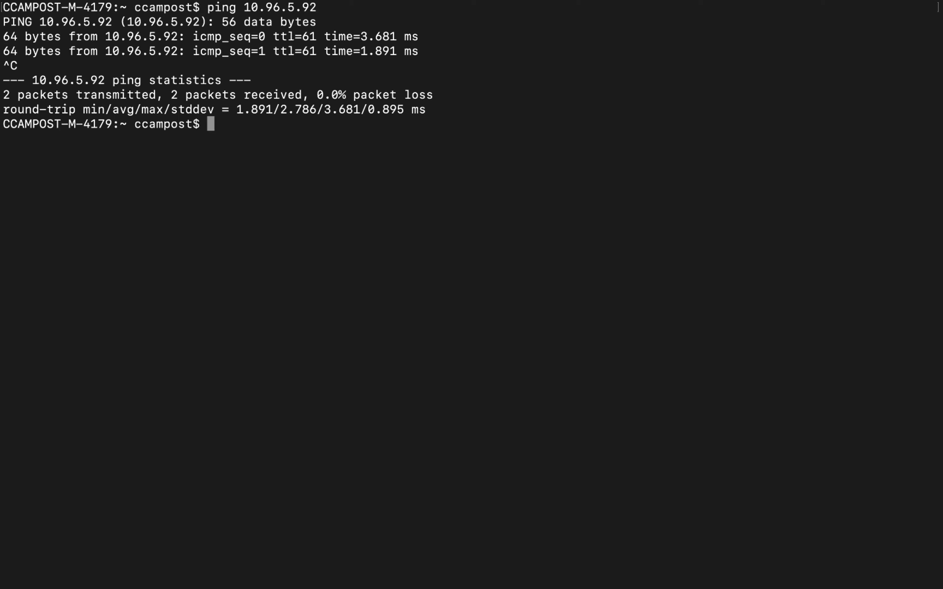
pyautogui.write('ssh -l admin')
pyautogui.rightClick(621, 220)
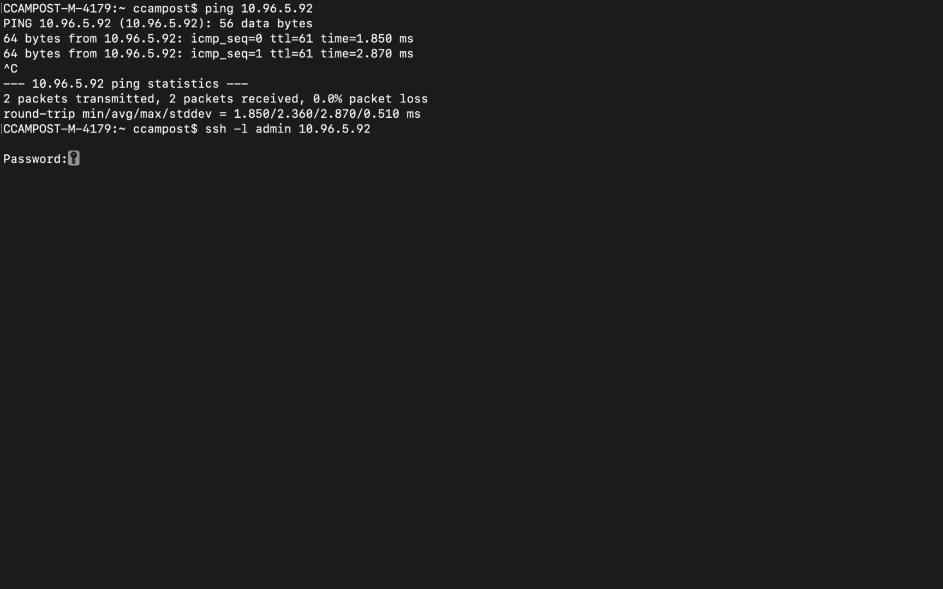
pyautogui.press('Return')
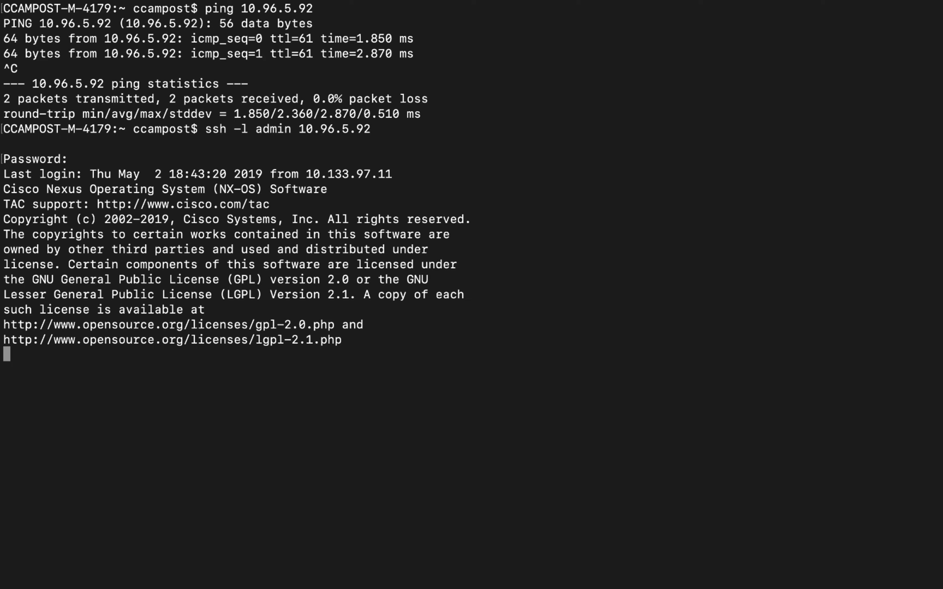
# - Check Leaf1's eth0 default route and run ifconfig -a eth0
pyautogui.press('super+v')
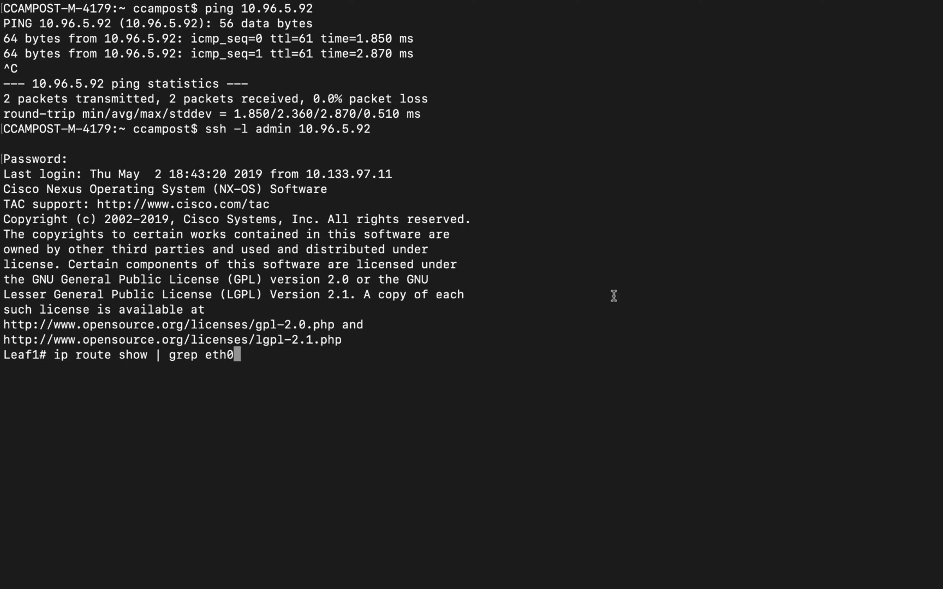
pyautogui.press('Return')
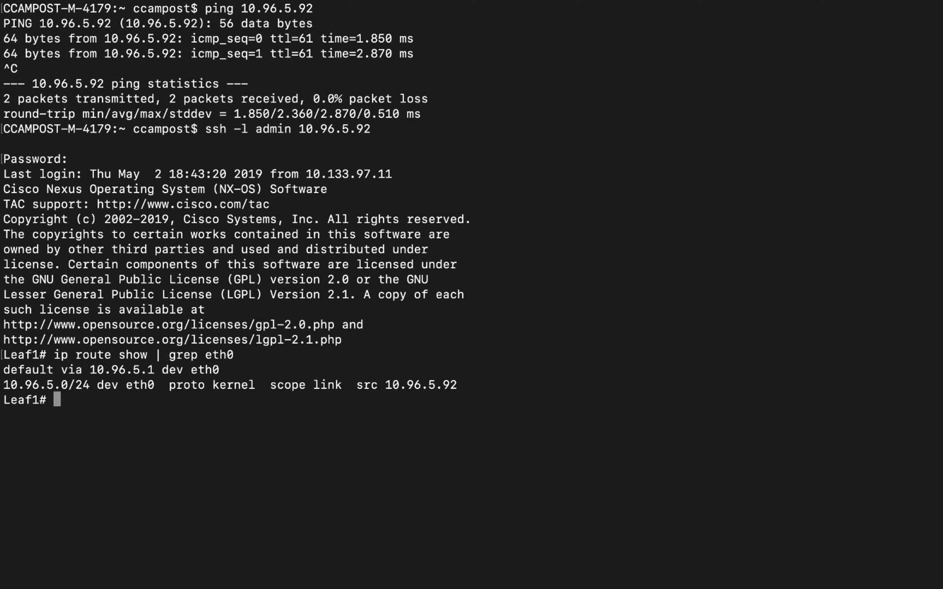
pyautogui.write('ifconfig -a eth0')
pyautogui.press('Return')
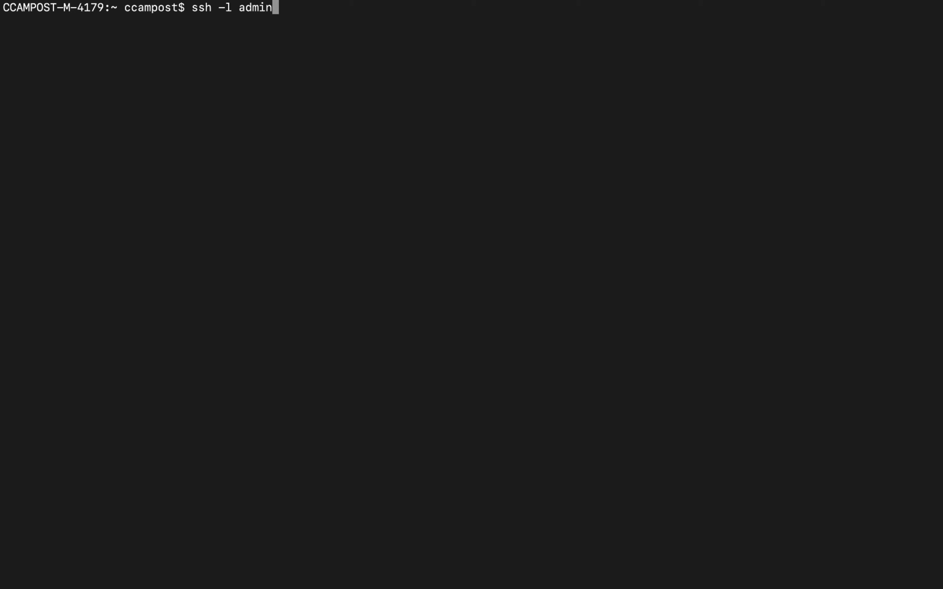
# - Log into mia-apic.cisco.com as admin and run show ntpq to see the empty peer table
pyautogui.write('.com')
pyautogui.press('Return')
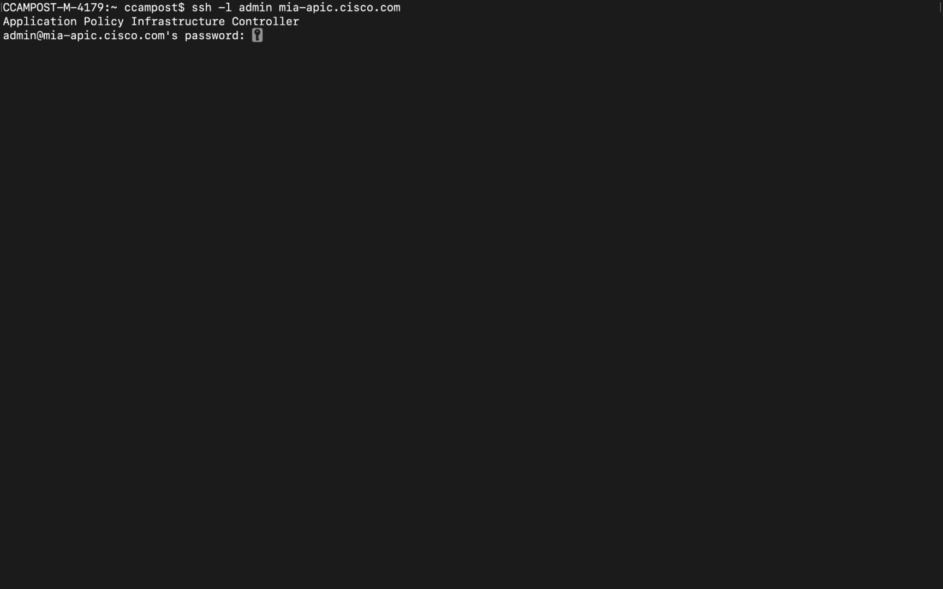
pyautogui.press('Return')
pyautogui.write('show ntpq')
pyautogui.press('Return')
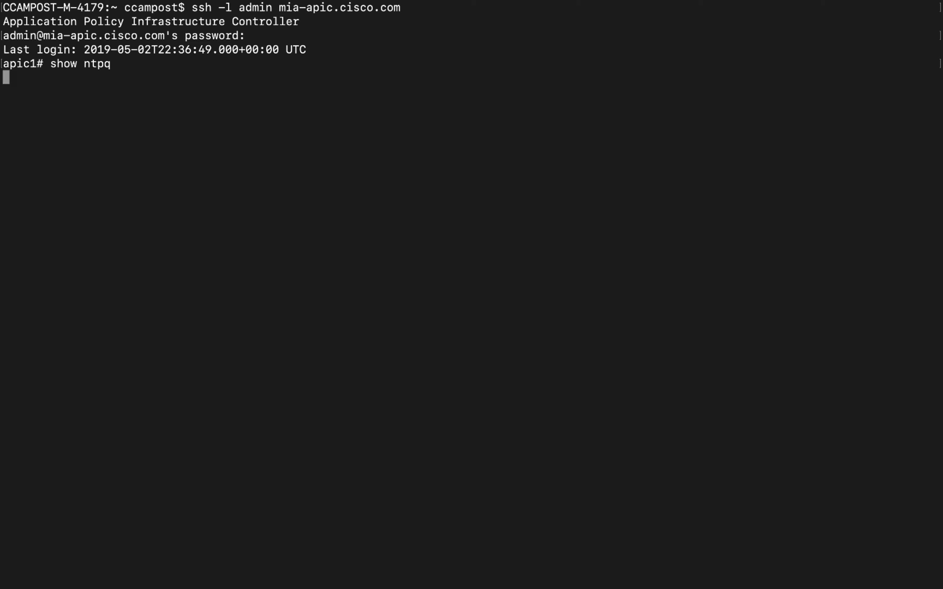
# - SSH to Leaf1 and check its NTP status with show ntp peer-status
pyautogui.write('ssh Leaf1')
pyautogui.press('Return')
pyautogui.press('Return')
pyautogui.press('Return')
pyautogui.press('Return')
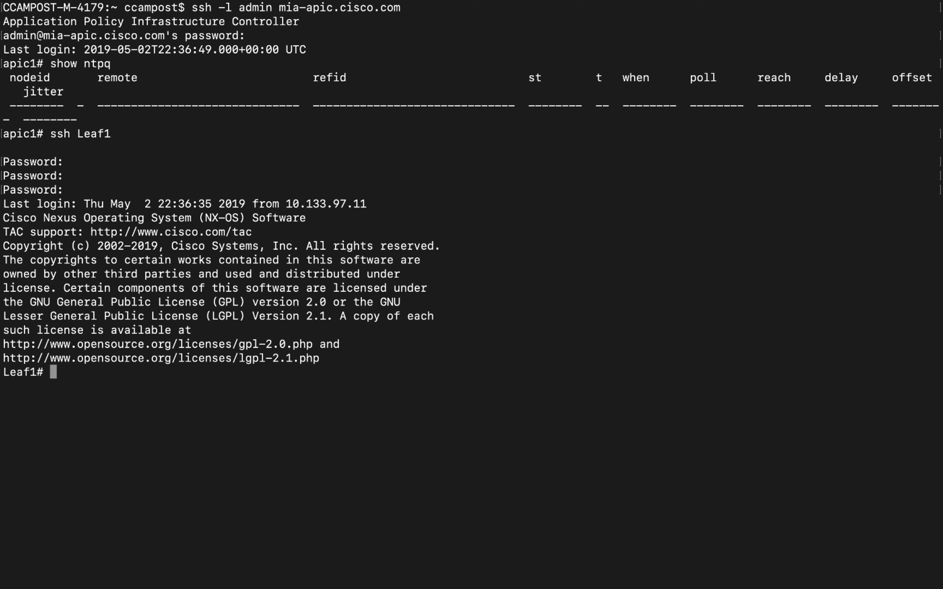
pyautogui.write('show ntp peer-status')
pyautogui.press('Return')
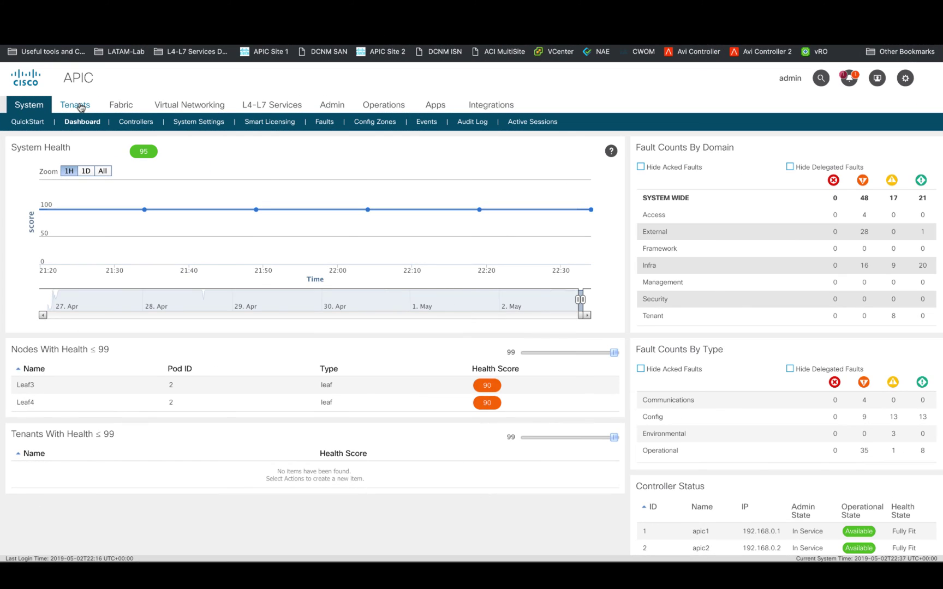
# - Start a date and time policy named NTP_Policy with description 'NTP Server Policy'
pyautogui.click(120, 104)
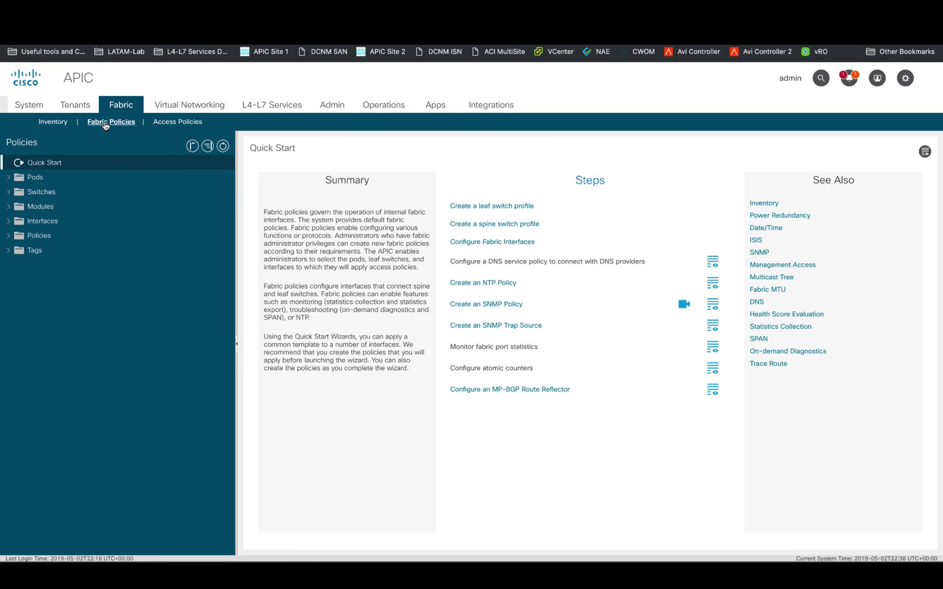
pyautogui.click(487, 283)
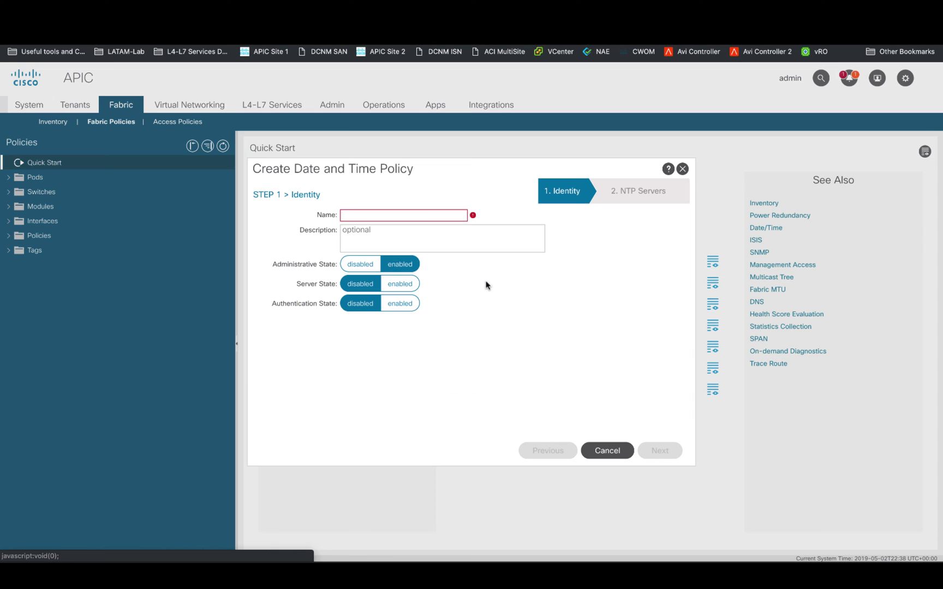
pyautogui.click(425, 215)
pyautogui.write('NTP_Policy')
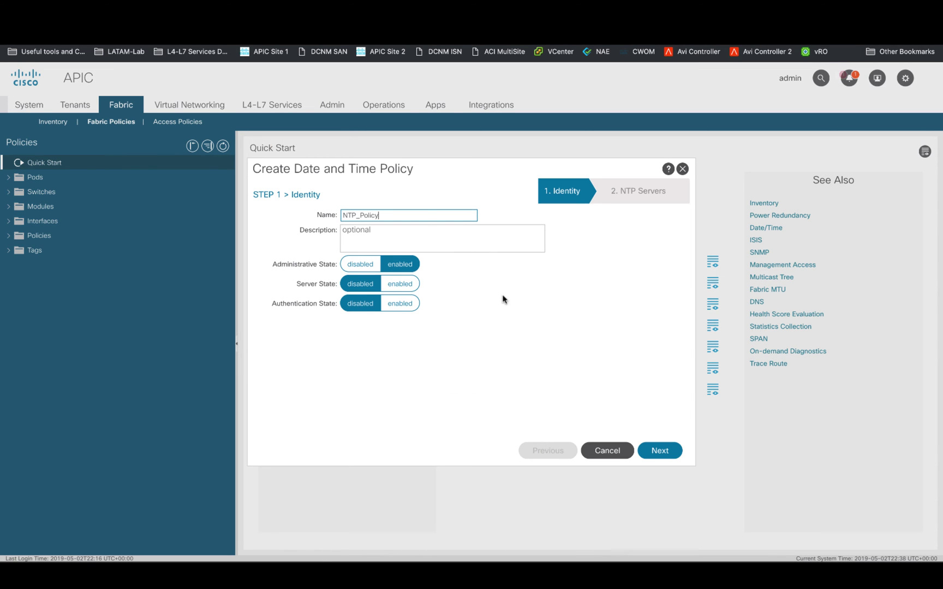
pyautogui.press('Tab')
pyautogui.write('NTP Server Policy')
pyautogui.click(659, 450)
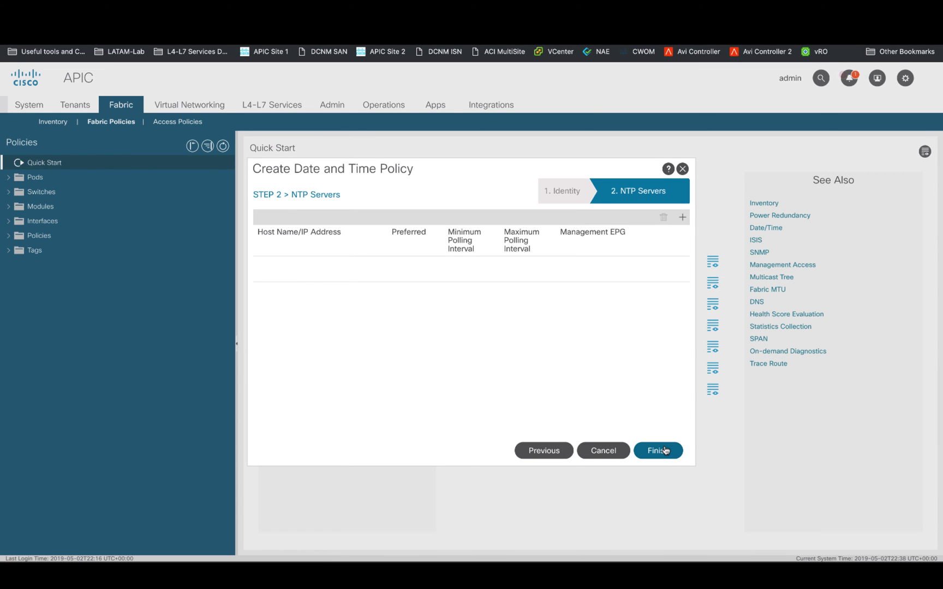
# - Add preferred NTP provider 10.81.254.131 on the default out-of-band EPG and finish the policy
pyautogui.click(682, 217)
pyautogui.click(396, 233)
pyautogui.hotkey('ctrl', 'v')
pyautogui.press('Tab')
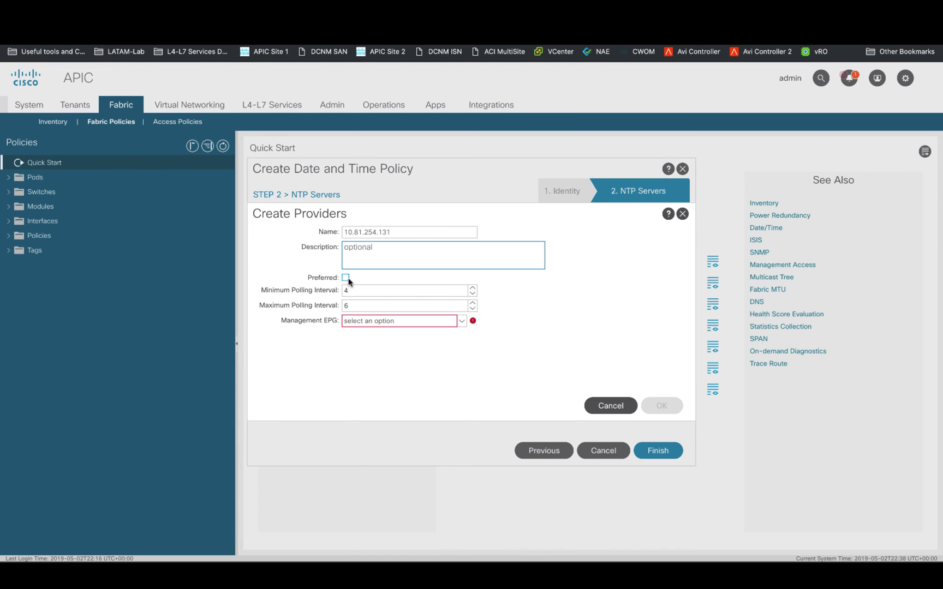
pyautogui.click(345, 278)
pyautogui.click(461, 326)
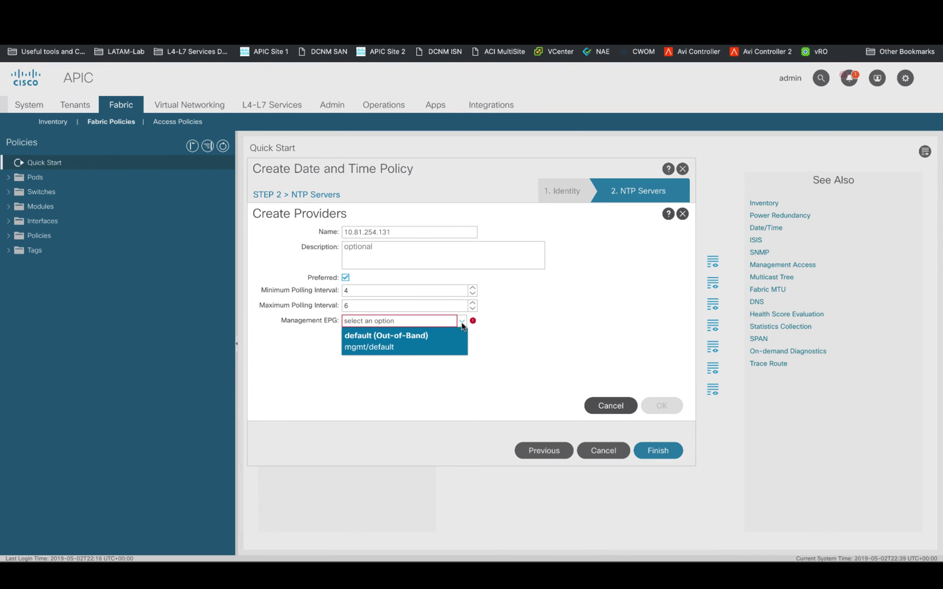
pyautogui.click(420, 333)
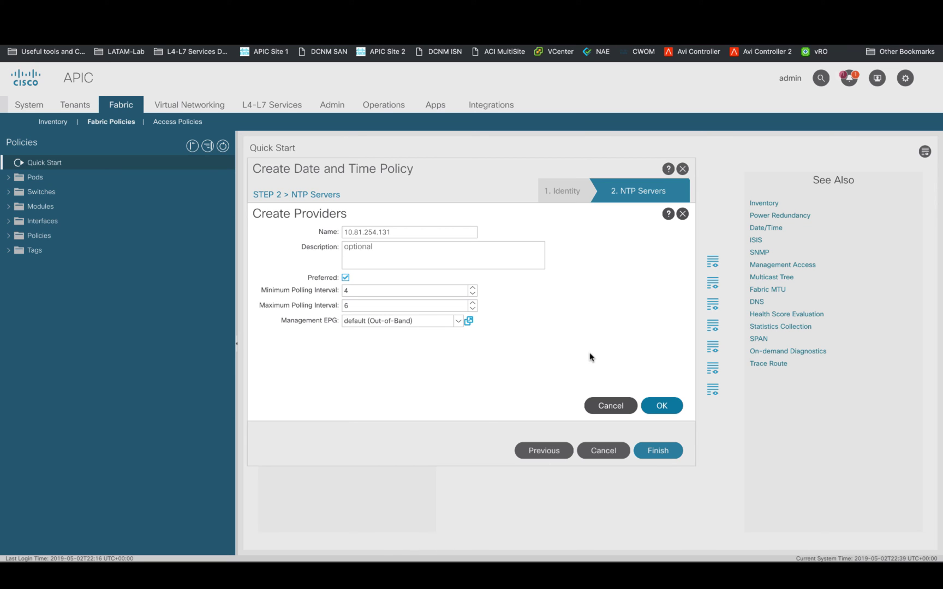
pyautogui.click(662, 404)
pyautogui.click(663, 451)
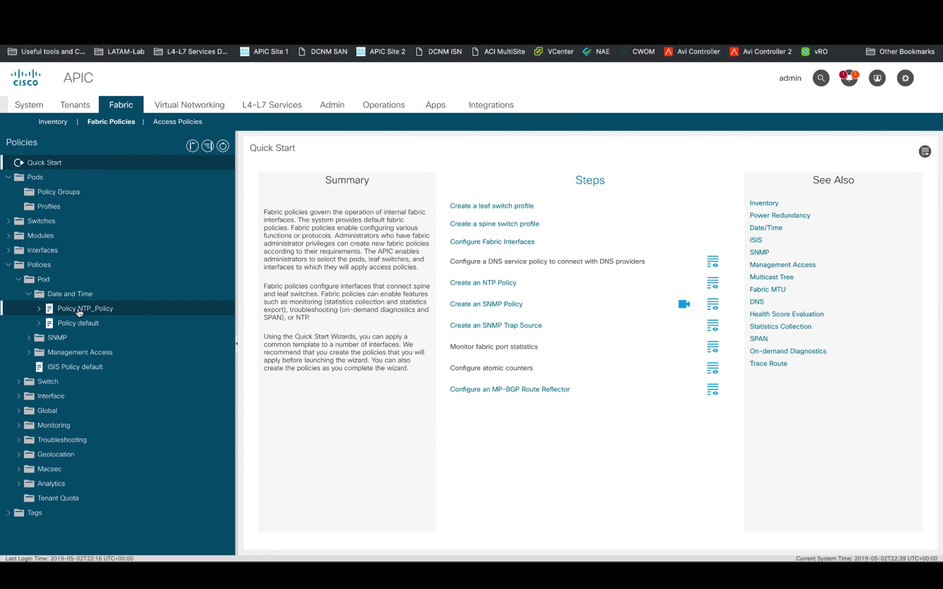
# - Create pod policy group NTP_Policy using the NTP_Policy date time policy
pyautogui.rightClick(62, 196)
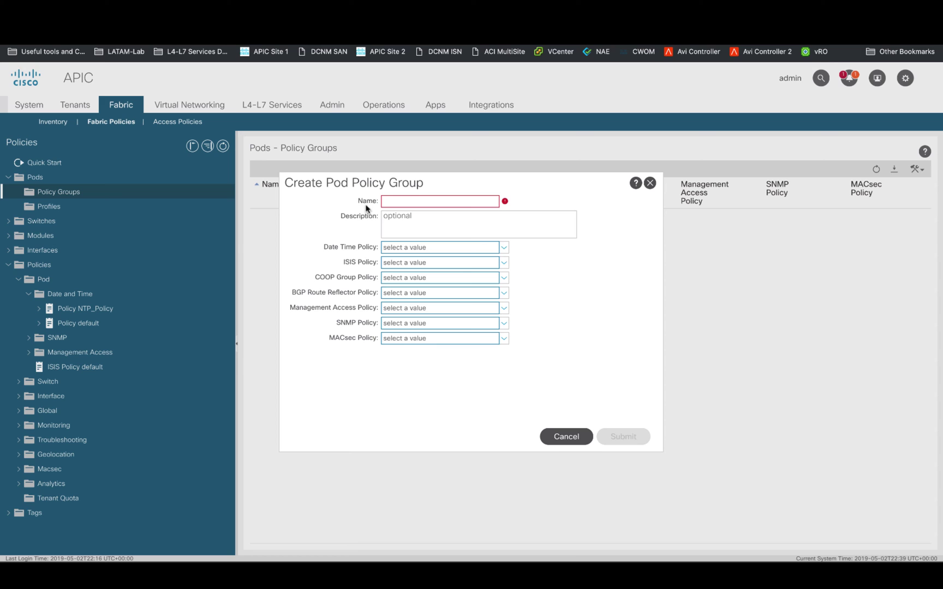
pyautogui.click(398, 201)
pyautogui.write('NTP_Policy')
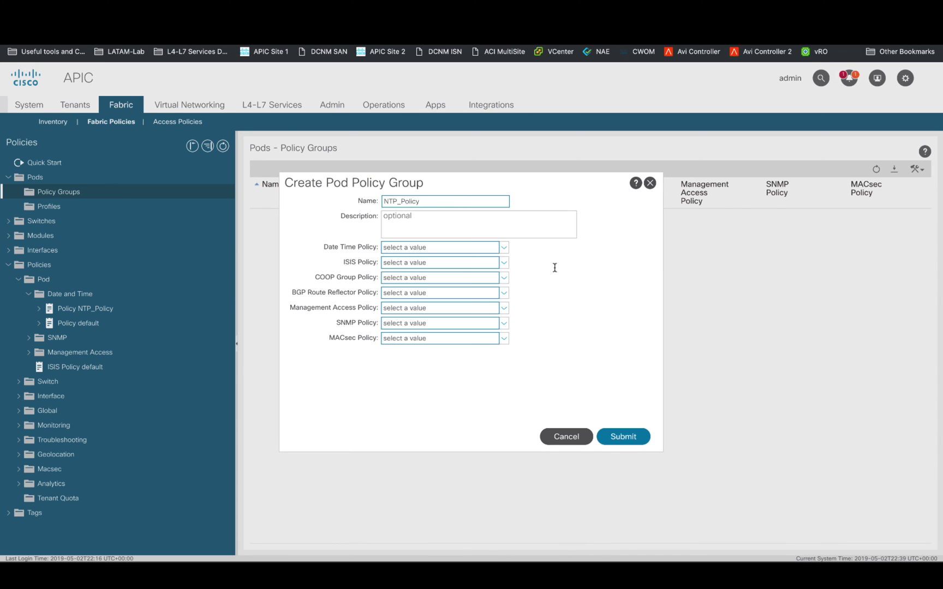
pyautogui.click(502, 247)
pyautogui.click(424, 294)
pyautogui.click(623, 437)
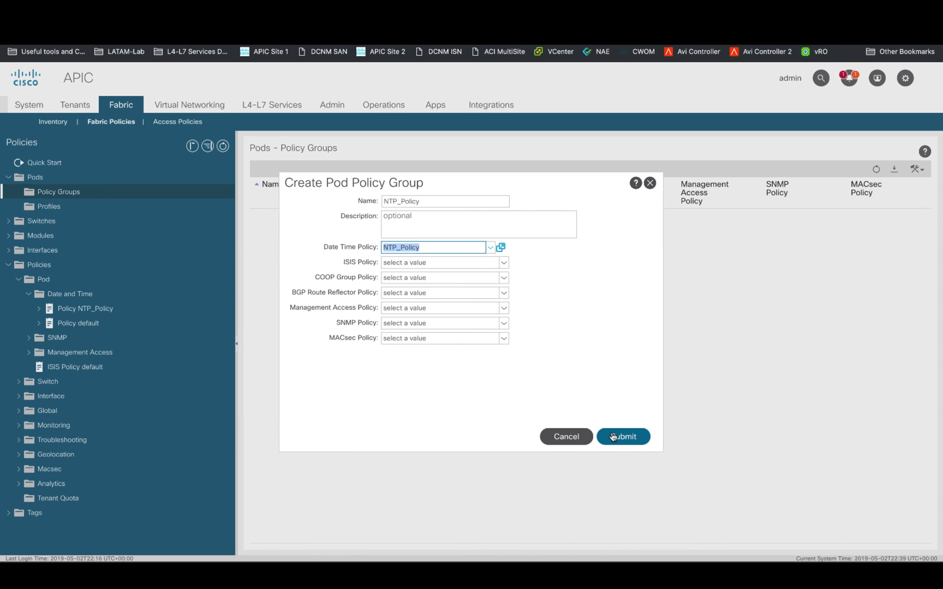
# - Create pod profile NTP_Profile with selector AllPods of type ALL using policy group NTP_Policy
pyautogui.rightClick(57, 221)
pyautogui.click(76, 230)
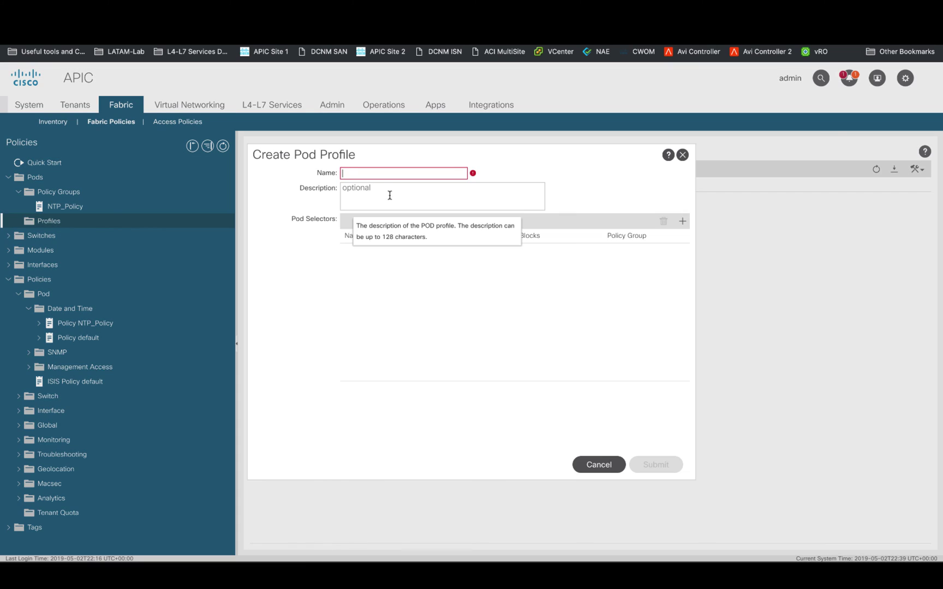
pyautogui.write('NTP_Profile')
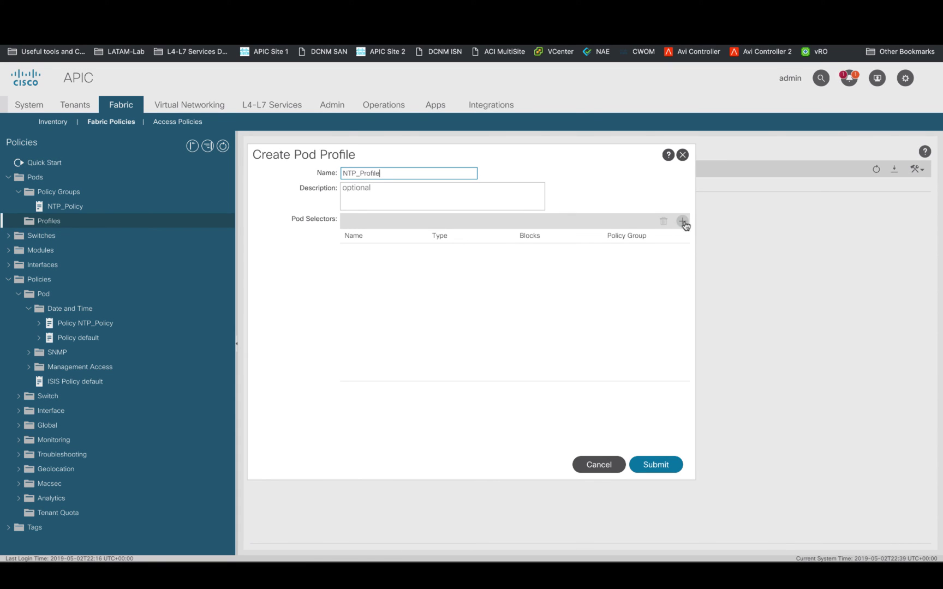
pyautogui.click(682, 221)
pyautogui.write('AllPods')
pyautogui.click(511, 250)
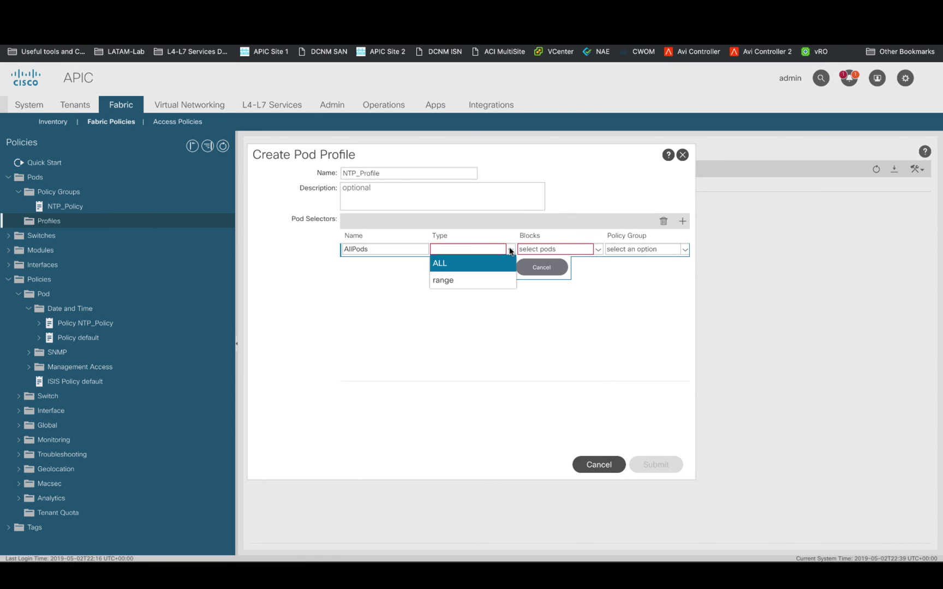
pyautogui.click(475, 263)
pyautogui.click(682, 249)
pyautogui.click(626, 266)
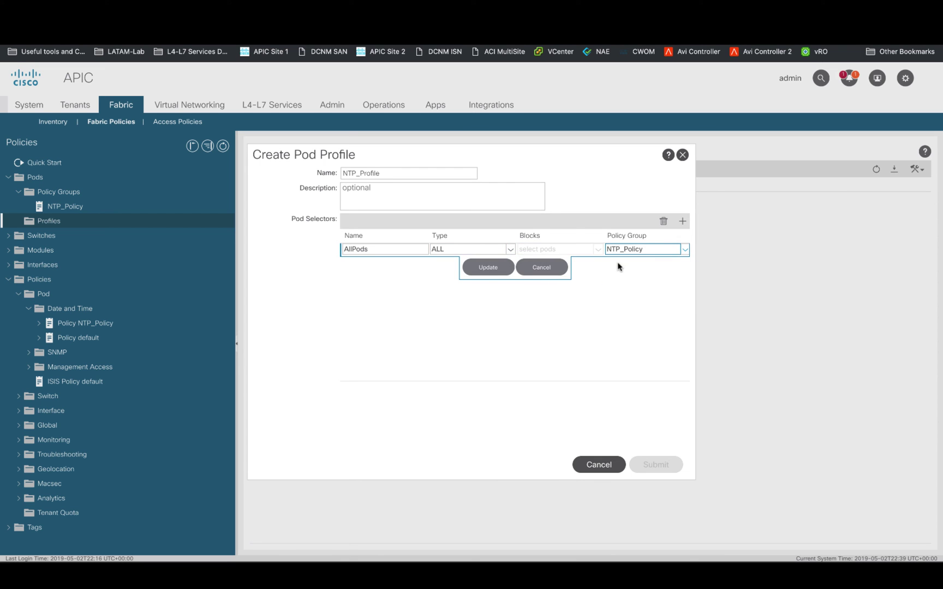
pyautogui.click(481, 267)
pyautogui.click(651, 465)
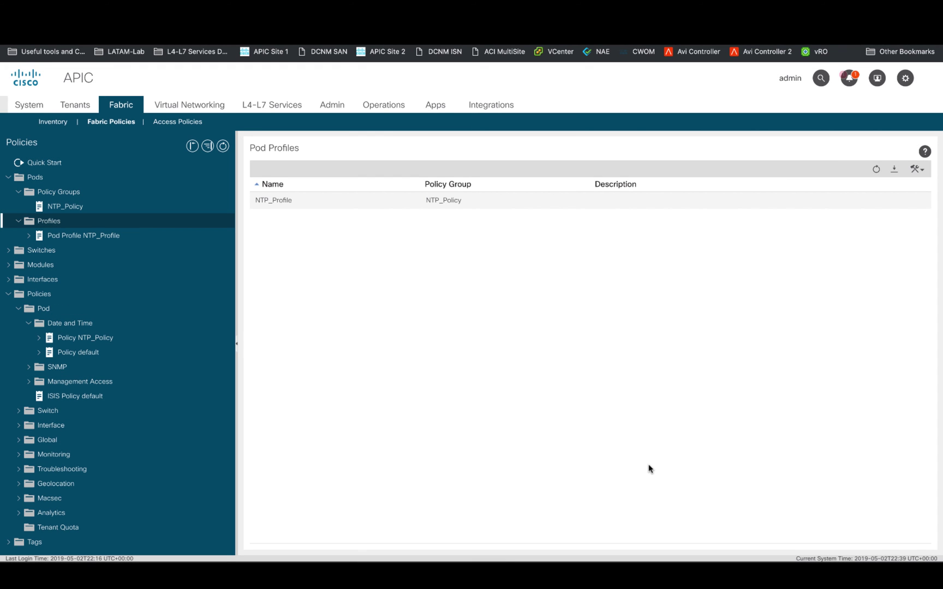
# - Recheck show ntp peer-status on Leaf1, exit the leaf, and run sh ntpq on apic1
pyautogui.press('super+Tab')
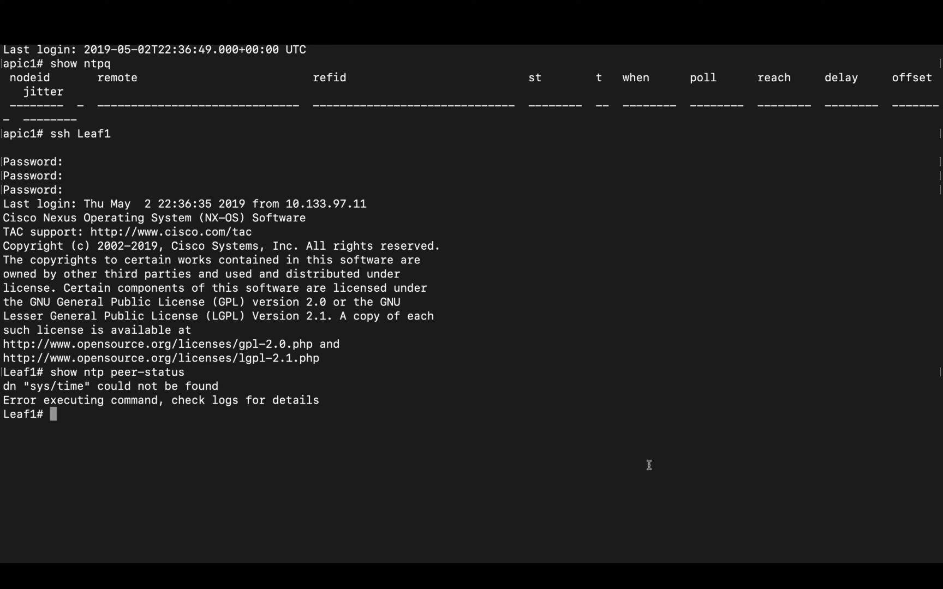
pyautogui.press('Up')
pyautogui.press('Return')
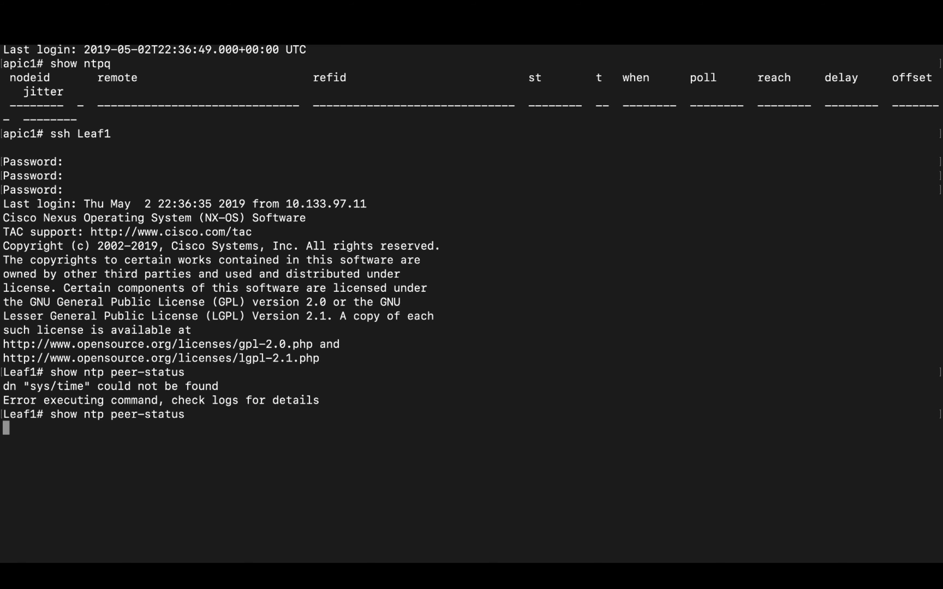
pyautogui.press('Up')
pyautogui.press('Return')
pyautogui.write('exit')
pyautogui.press('Return')
pyautogui.write('sh ntpq')
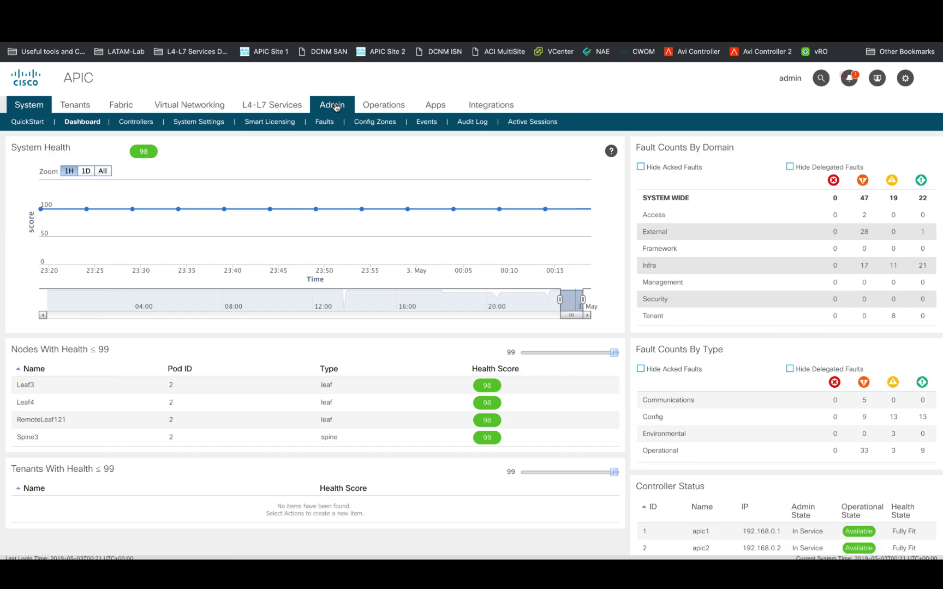
# - Start a new local user with Login ID 'test', its password, and name Test User
pyautogui.click(336, 107)
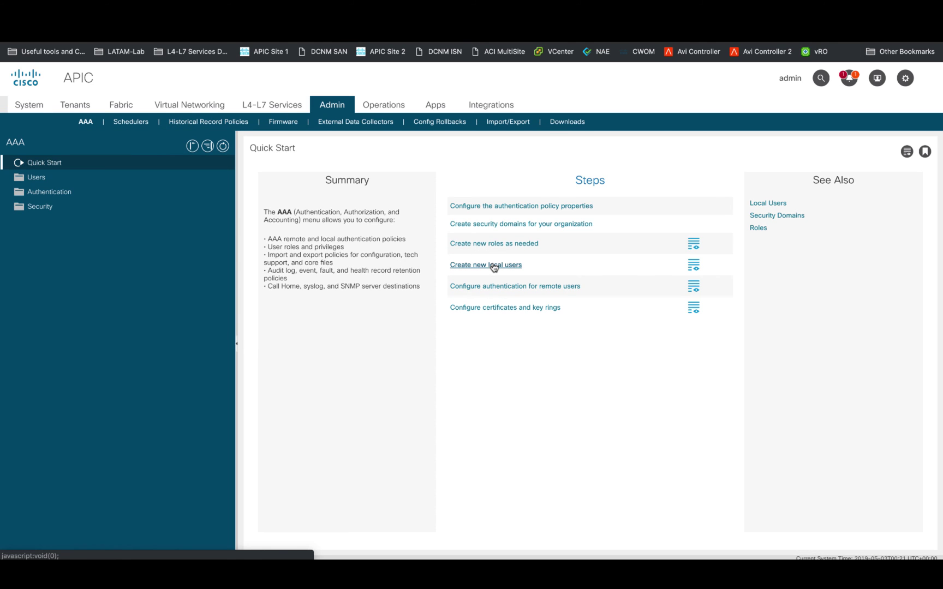
pyautogui.click(493, 266)
pyautogui.write('test')
pyautogui.press('Tab')
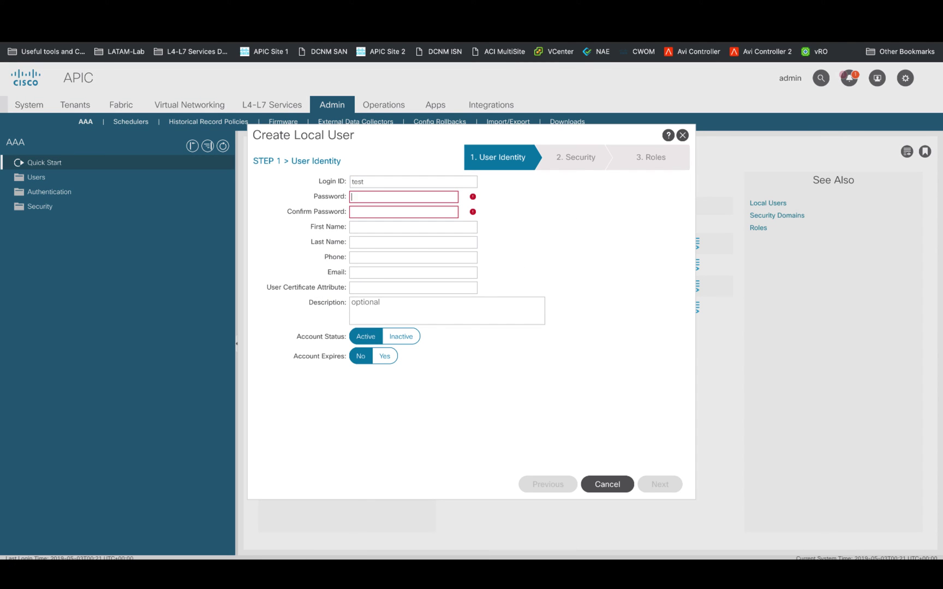
pyautogui.write('C1sco12345')
pyautogui.press('Tab')
pyautogui.write('C1sco12345')
pyautogui.click(468, 227)
pyautogui.write('Test')
pyautogui.press('Tab')
pyautogui.write('User')
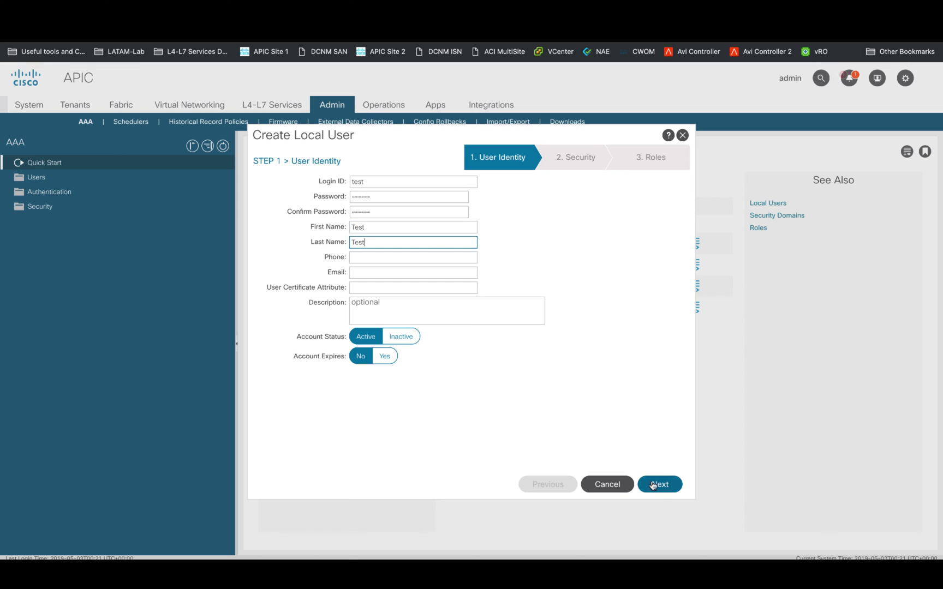
# - Give the user the all security domain and admin role with Write privilege, then finish creation
pyautogui.click(657, 484)
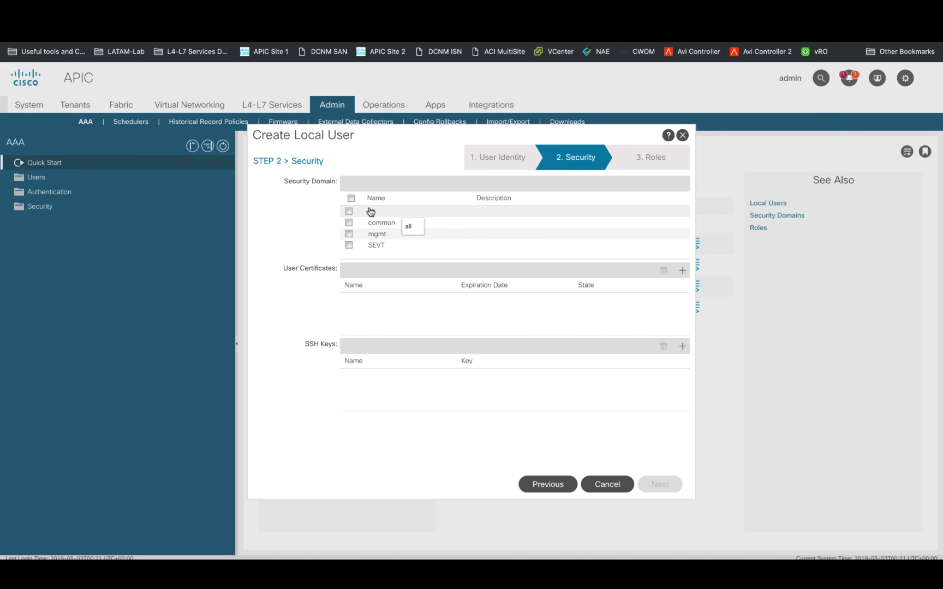
pyautogui.click(350, 212)
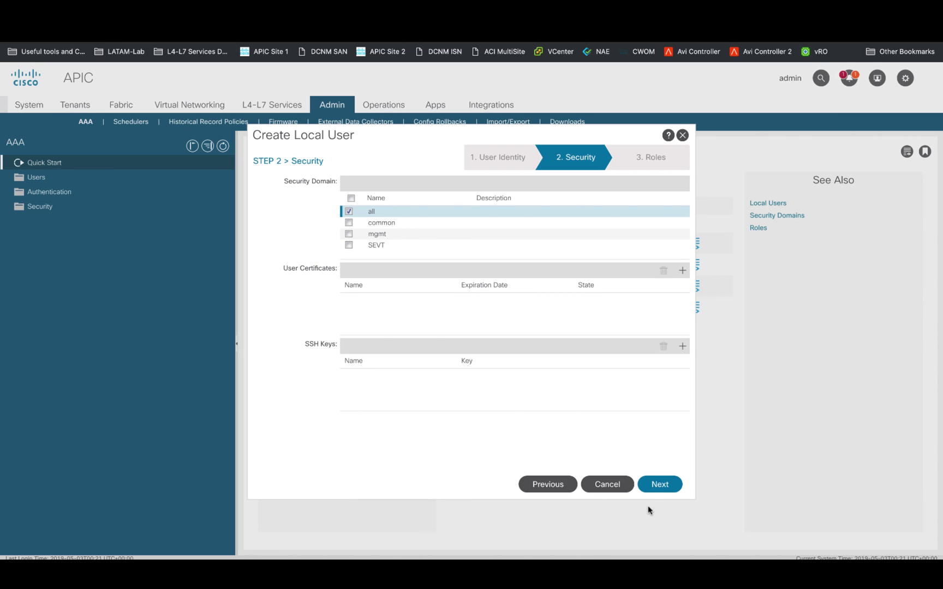
pyautogui.click(673, 489)
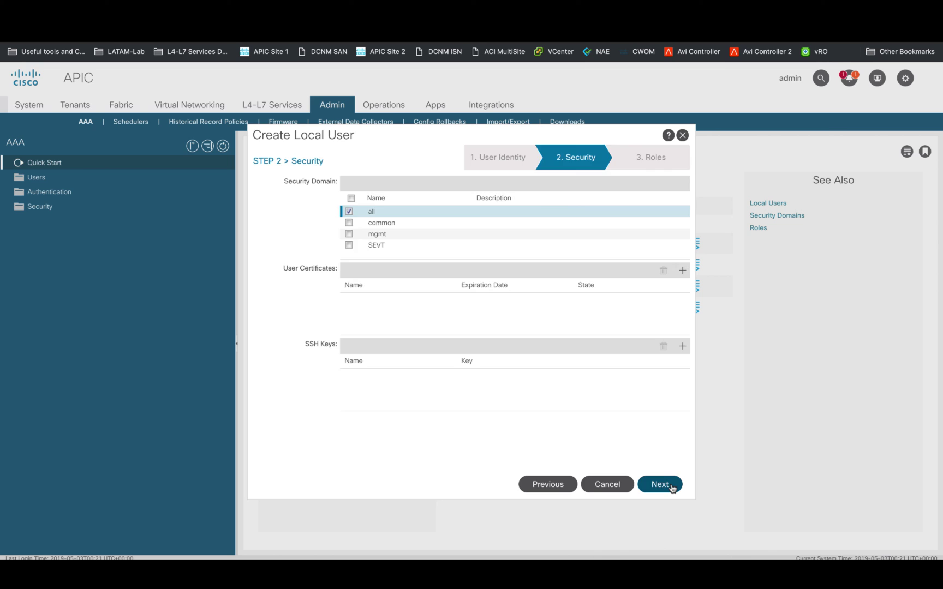
pyautogui.click(681, 184)
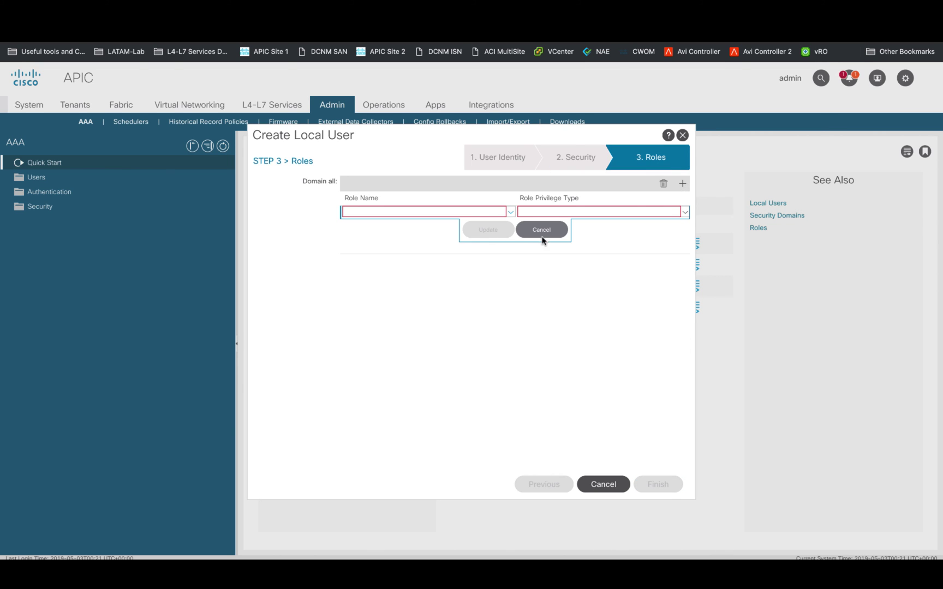
pyautogui.click(509, 213)
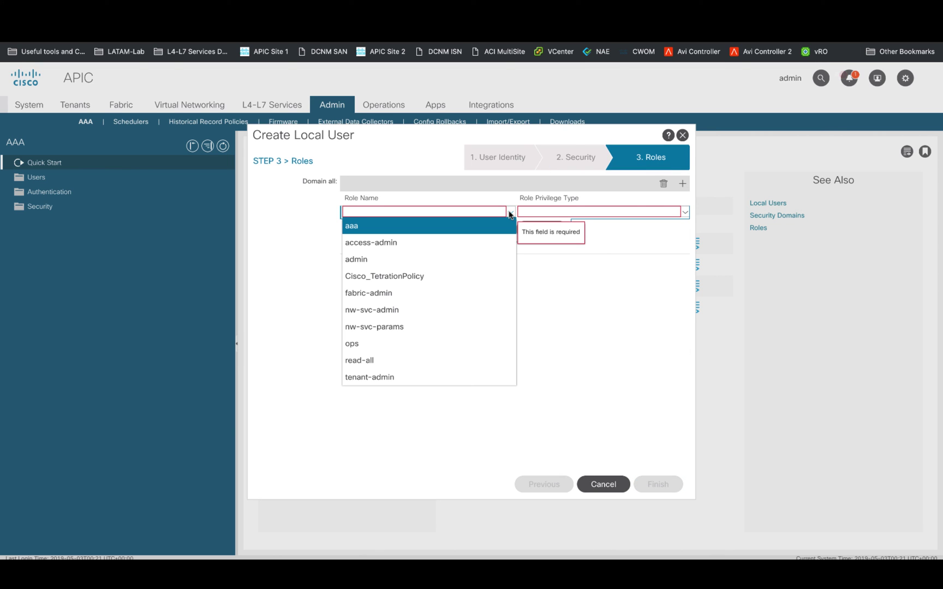
pyautogui.click(469, 260)
pyautogui.click(675, 213)
pyautogui.click(614, 243)
pyautogui.click(488, 230)
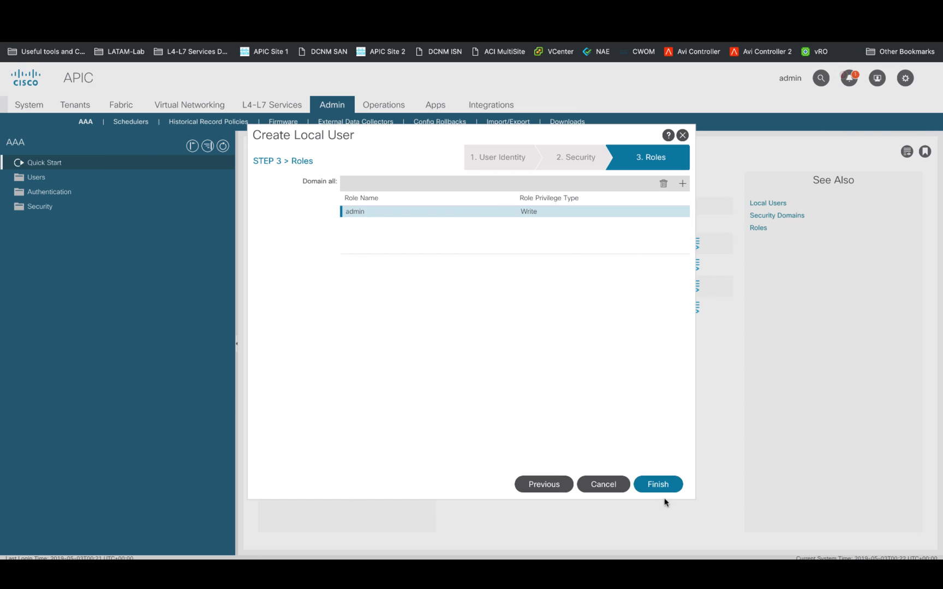
pyautogui.click(657, 485)
pyautogui.click(48, 180)
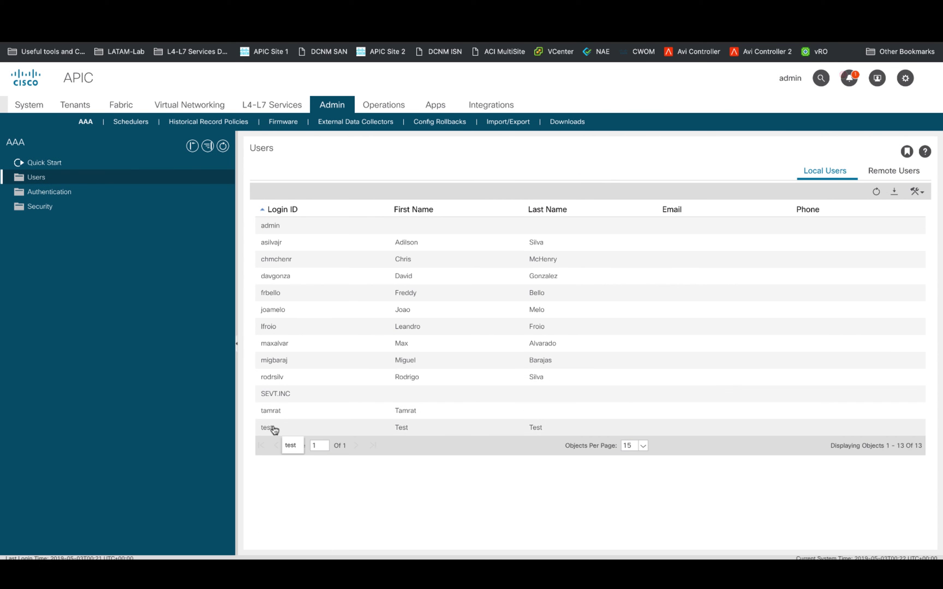